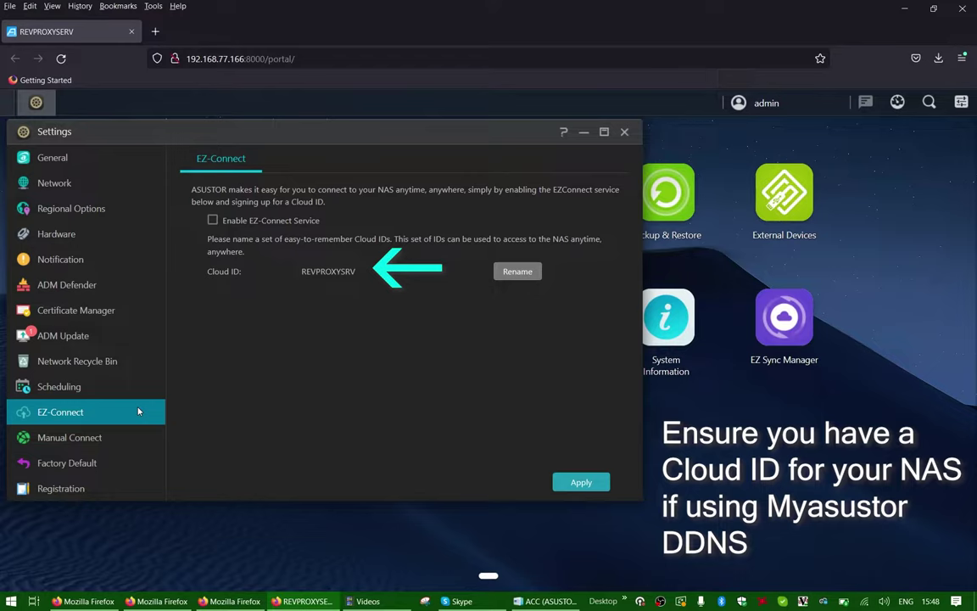
Step: After checking the Cloud ID REVPROXYSRV, go to the Manual Connect DDNS settings
left_click(143, 439)
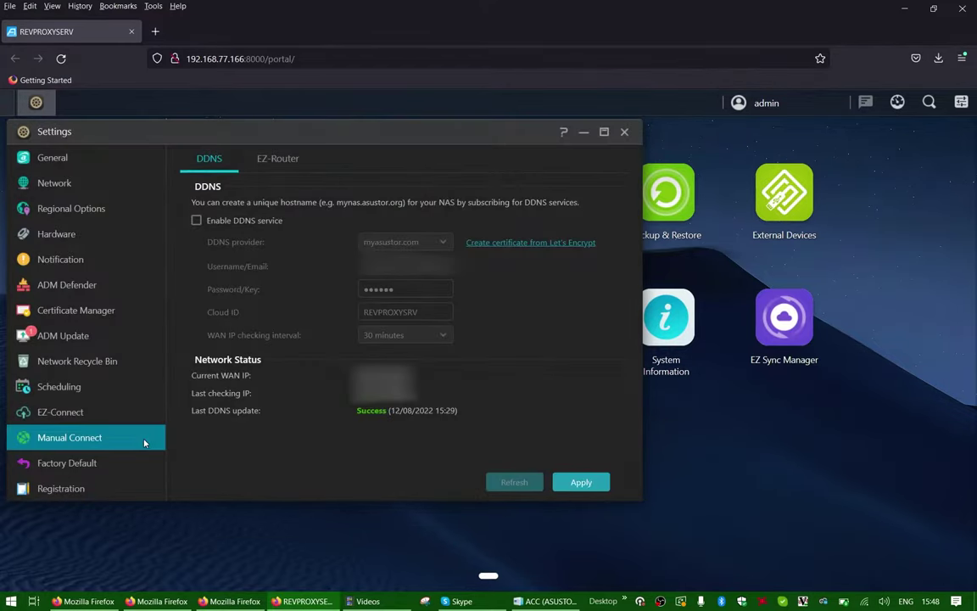
Step: Enable the myasustor.com DDNS service and apply the setting
left_click(196, 220)
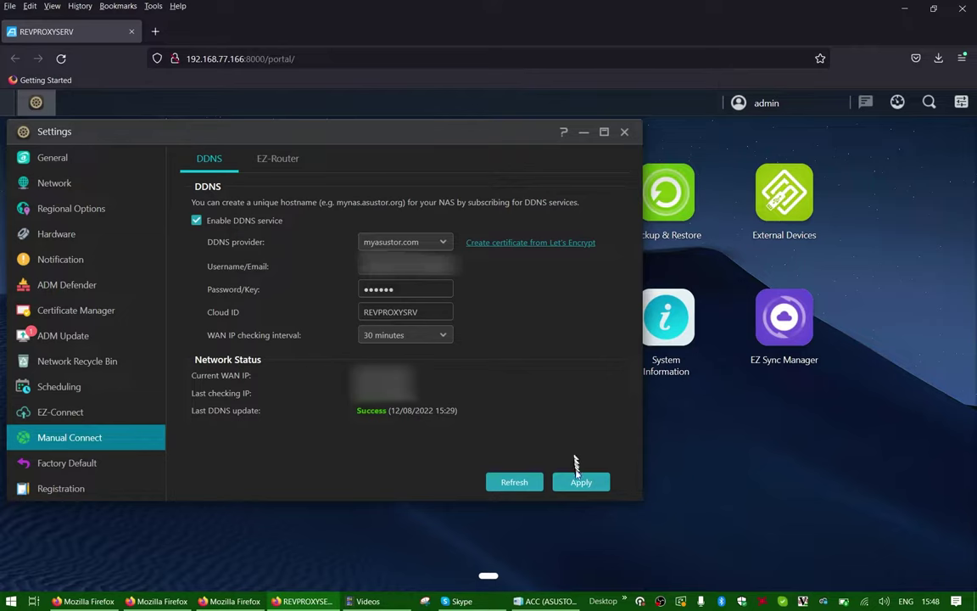
left_click(576, 485)
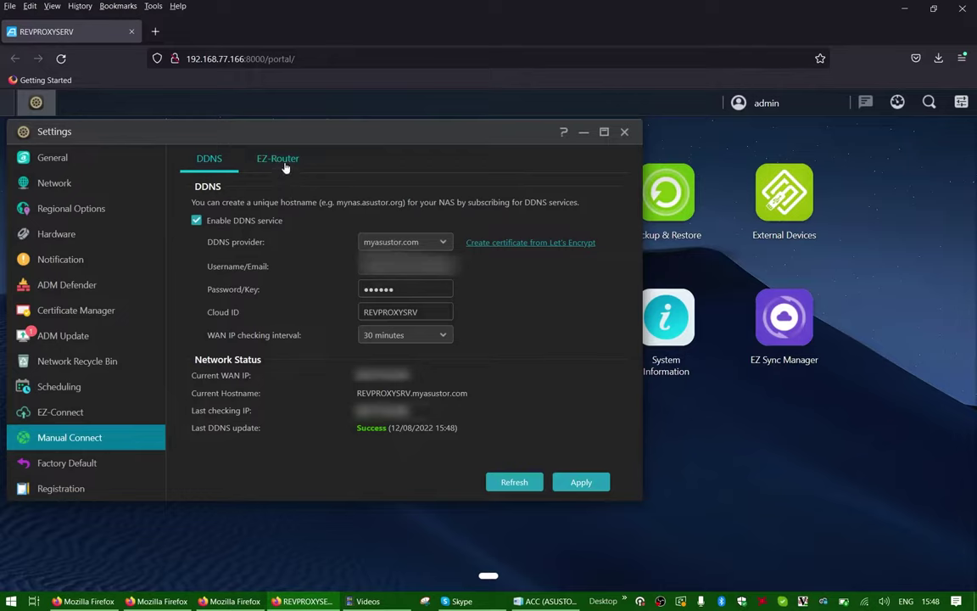
left_click(286, 167)
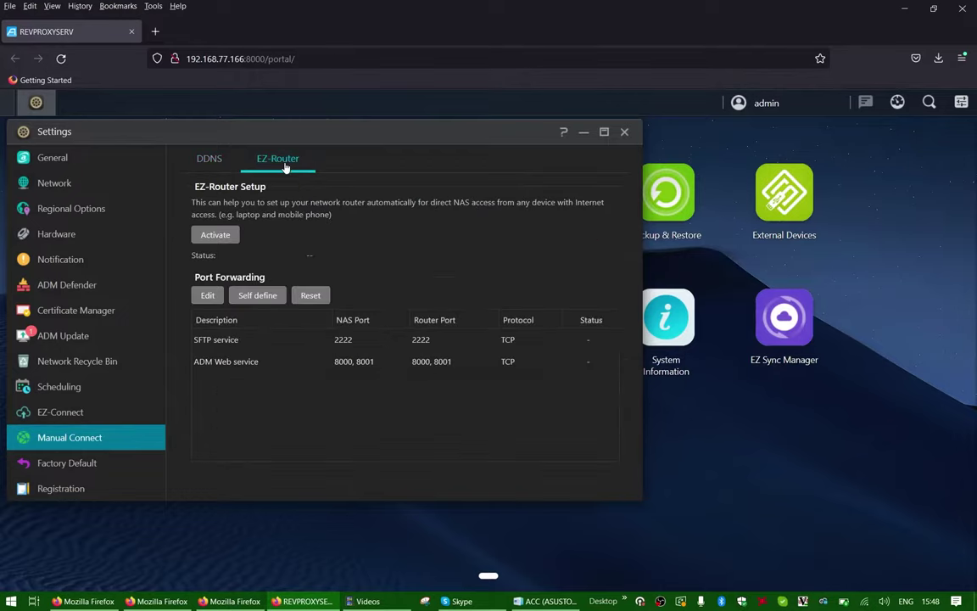
Step: Run EZ-Router automatic setup to forward the SFTP 2222 and ADM Web 8000/8001 ports
left_click(213, 233)
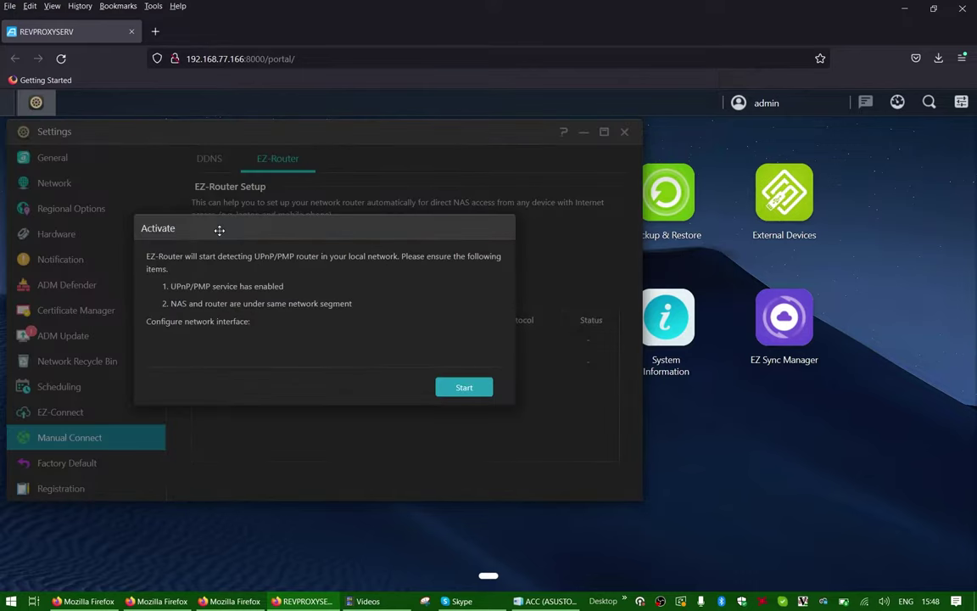
left_click(443, 386)
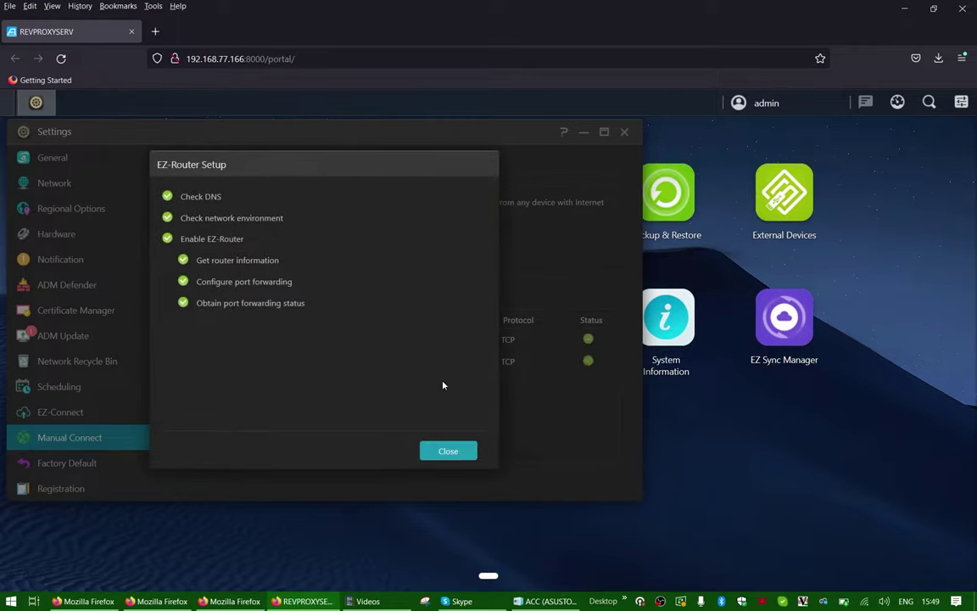
left_click(468, 453)
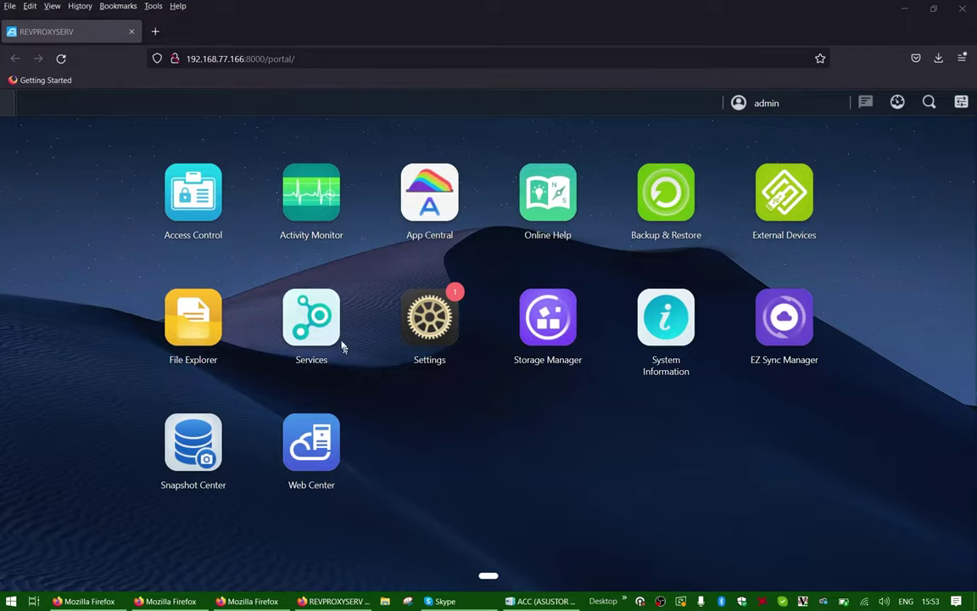
Step: In Services > Reverse Proxy, start adding a new proxy domain
left_click(336, 337)
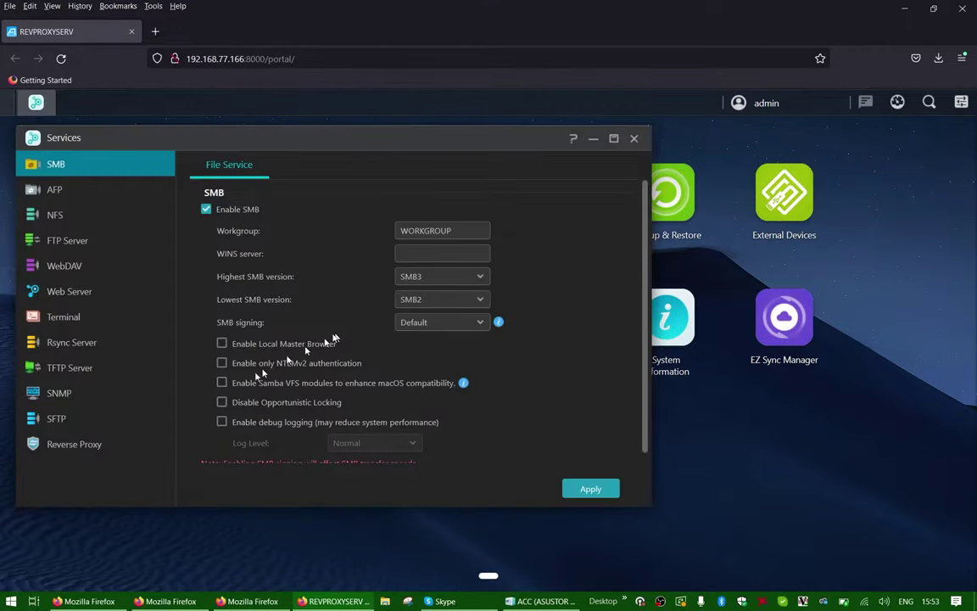
left_click(106, 449)
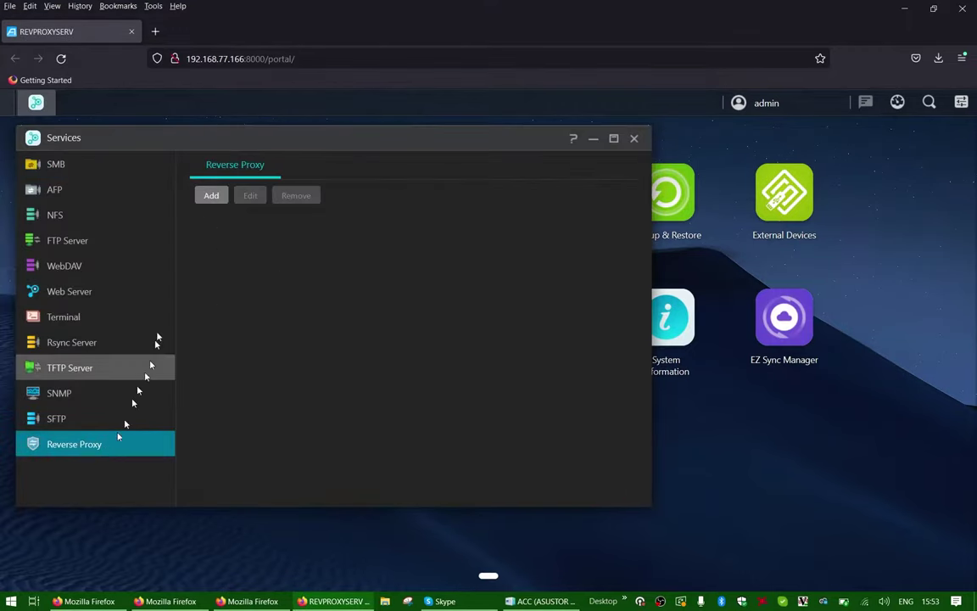
left_click(212, 191)
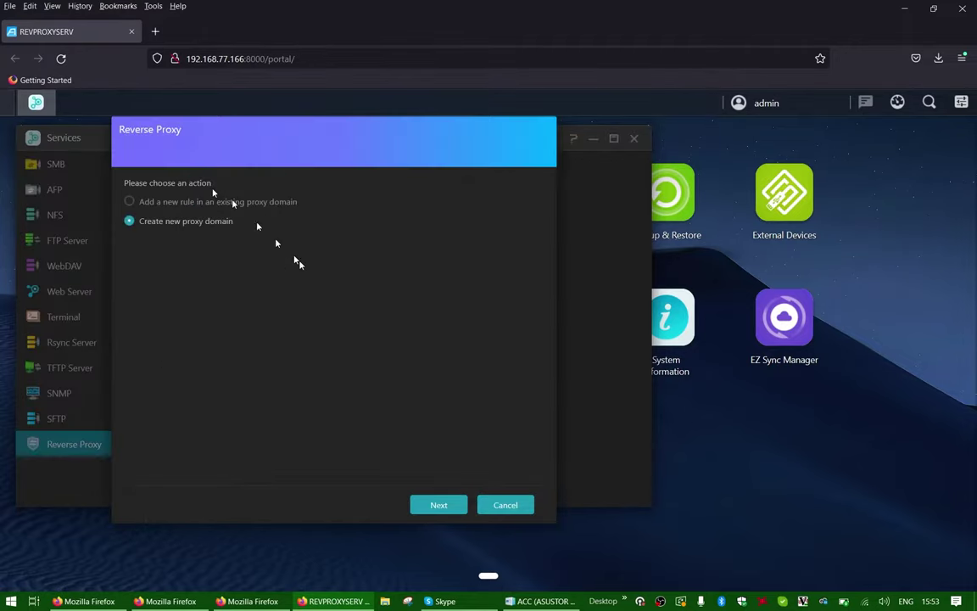
left_click(424, 504)
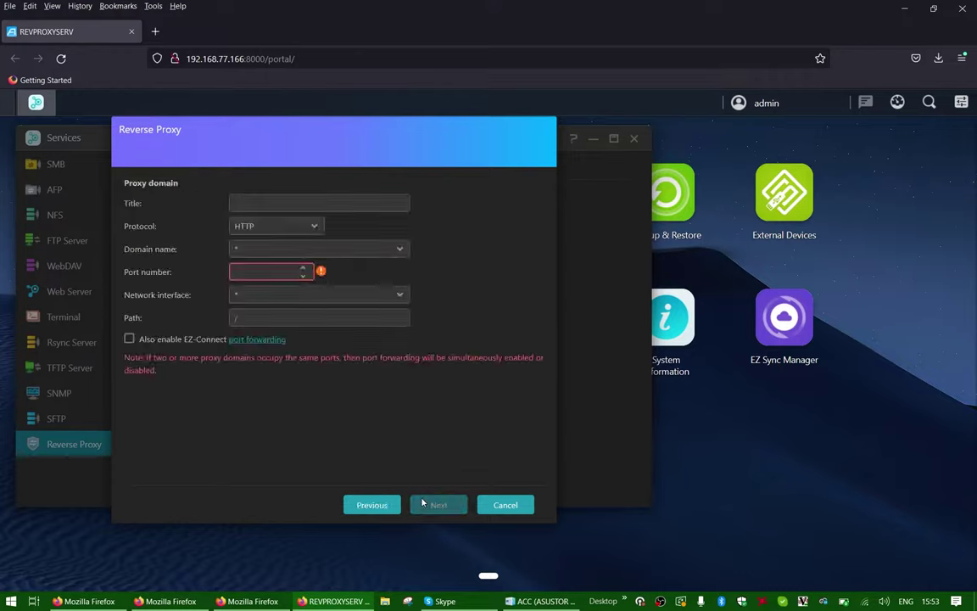
Step: Title the new proxy domain 'revproxyserver' and bring up the domain name choices
left_click(370, 205)
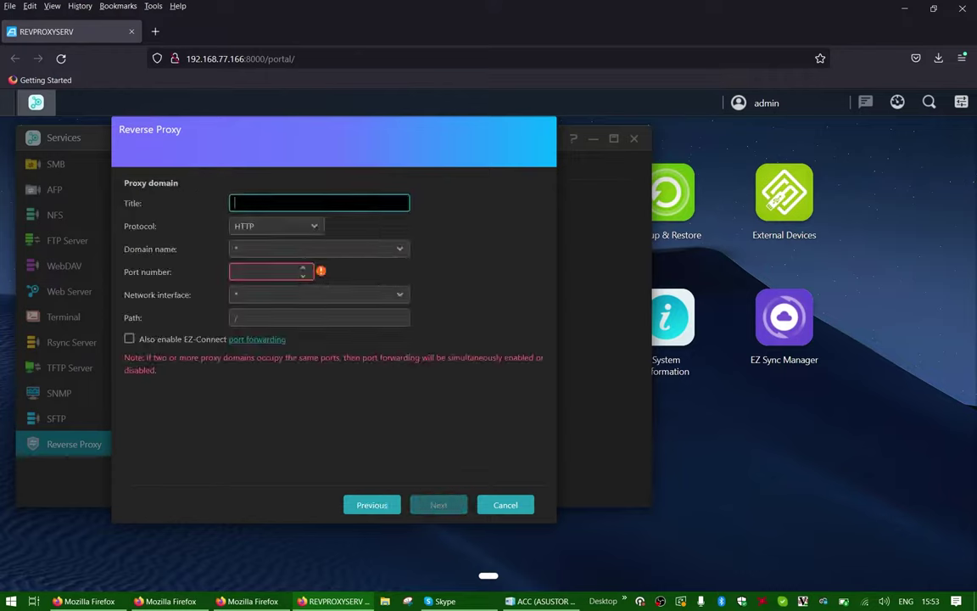
type("revproxyserver")
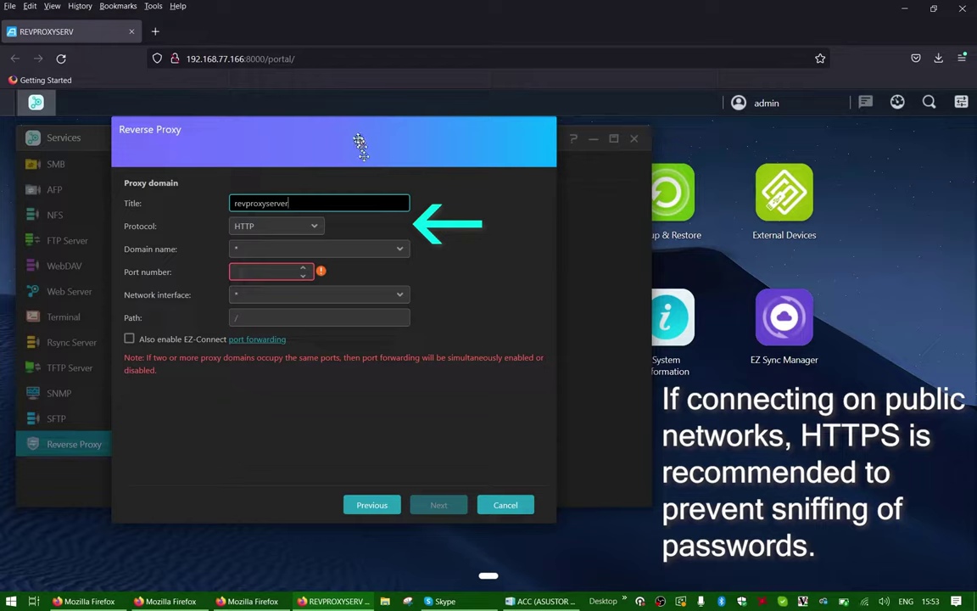
left_click(359, 250)
left_click(359, 250)
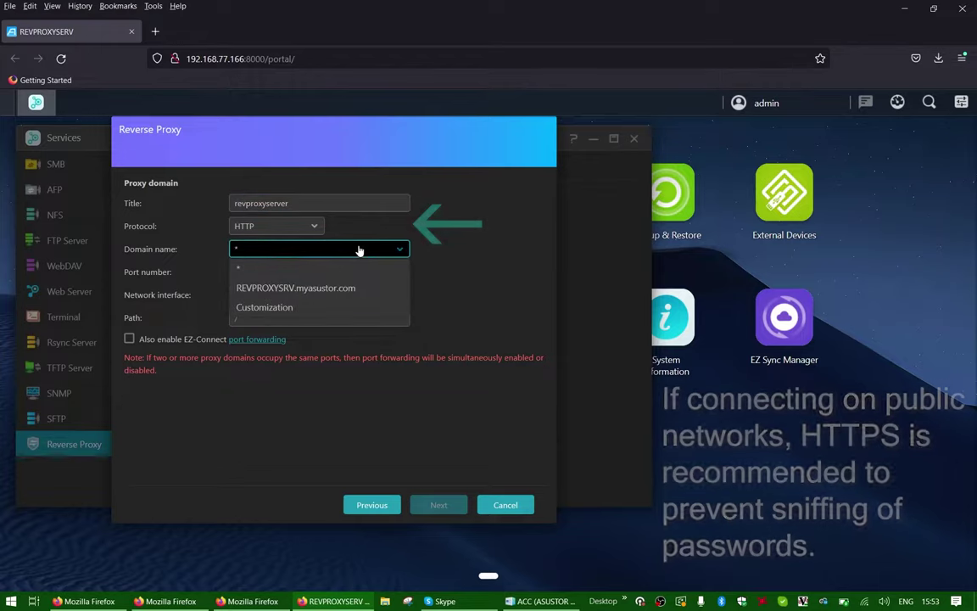
Step: Use domain REVPROXYSRV.myasustor.com, port 8200, path /revproxyserver, with EZ-Connect forwarding enabled
left_click(354, 289)
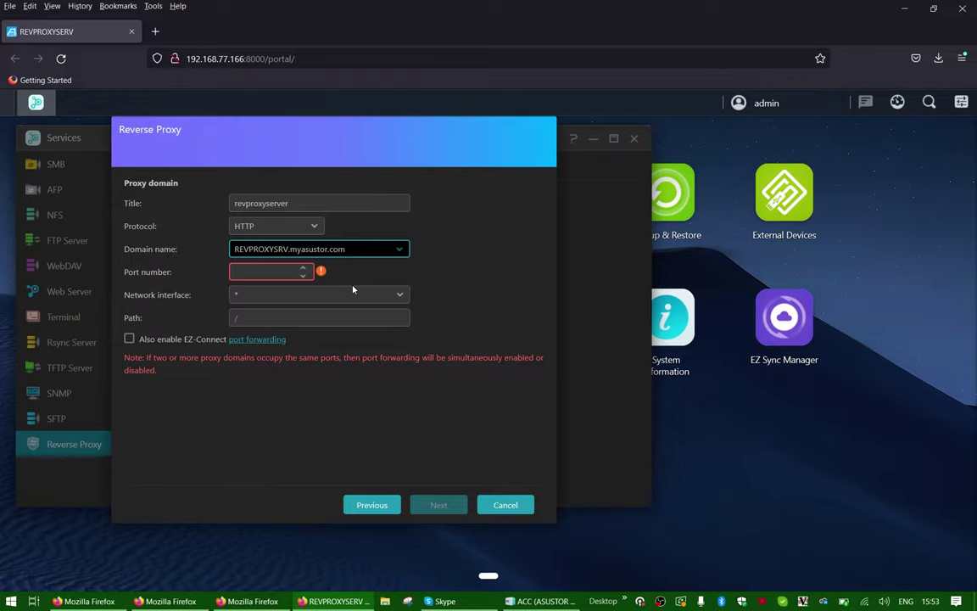
left_click(265, 272)
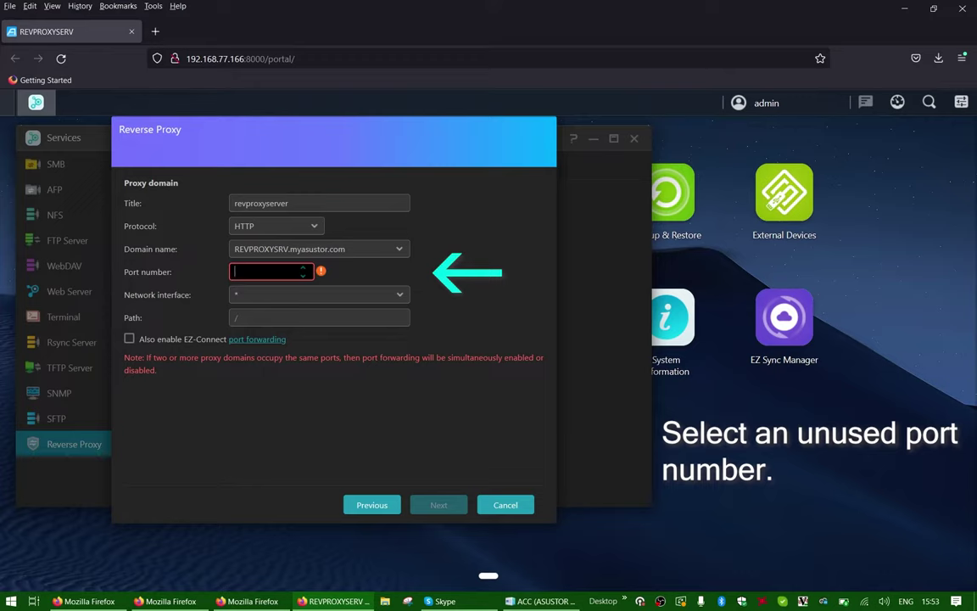
type("8200")
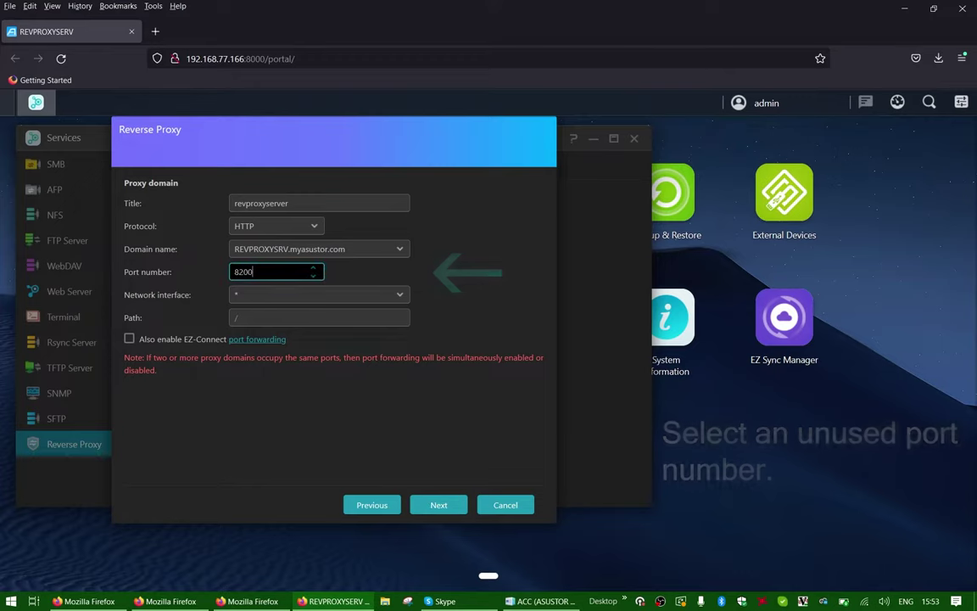
left_click(280, 316)
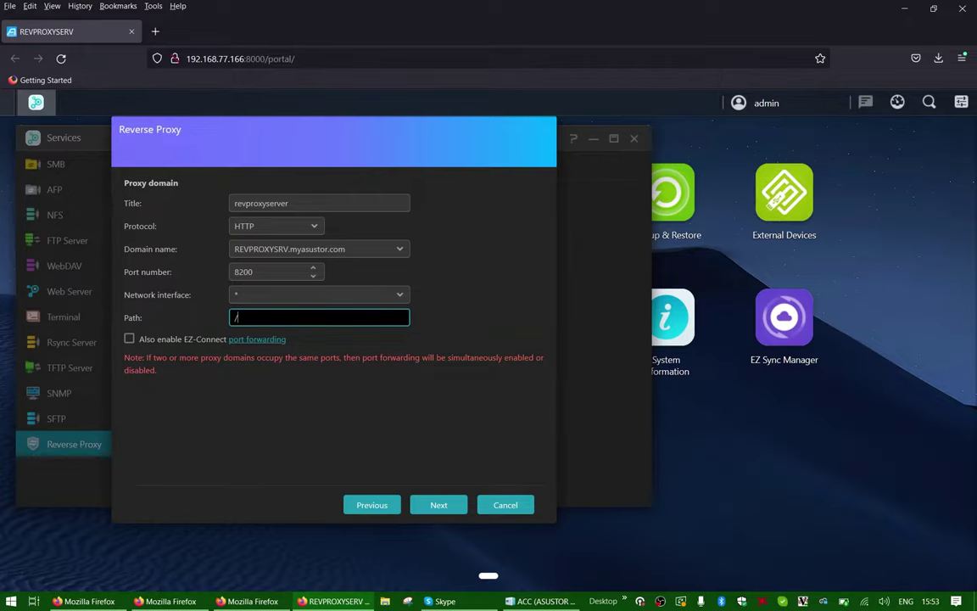
type("revproxyserver")
left_click(129, 338)
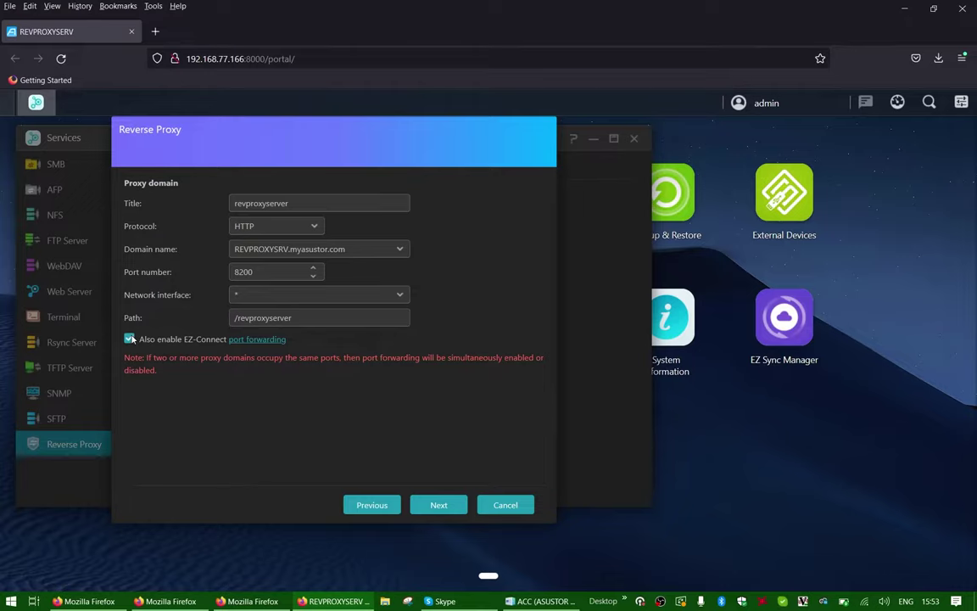
left_click(425, 506)
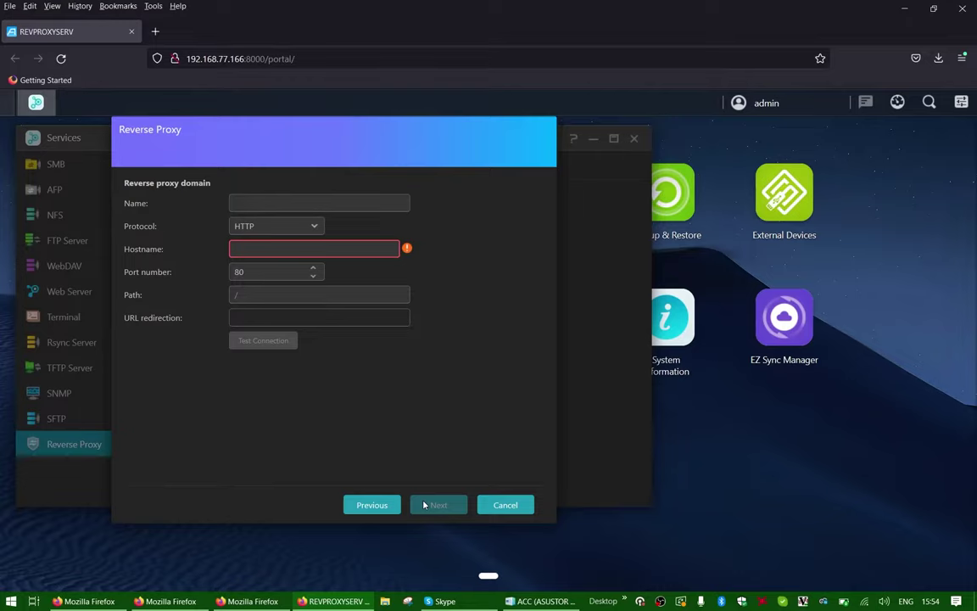
Step: Create rule ReverseproxyNAS targeting host 192.168.77.166 on port 8000, then review and finish
left_click(350, 203)
type("Re")
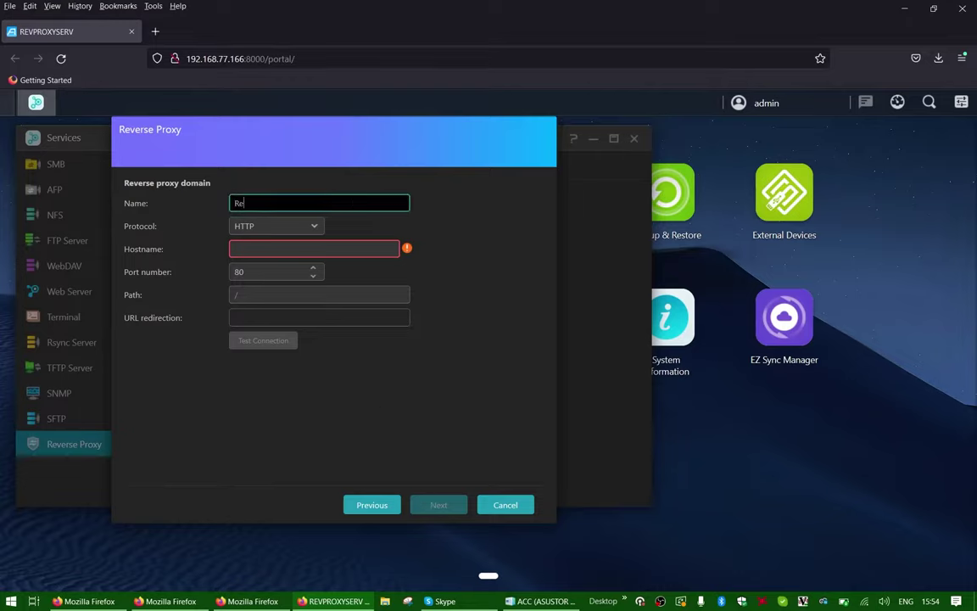
type("verseproxyNAS")
left_click(339, 248)
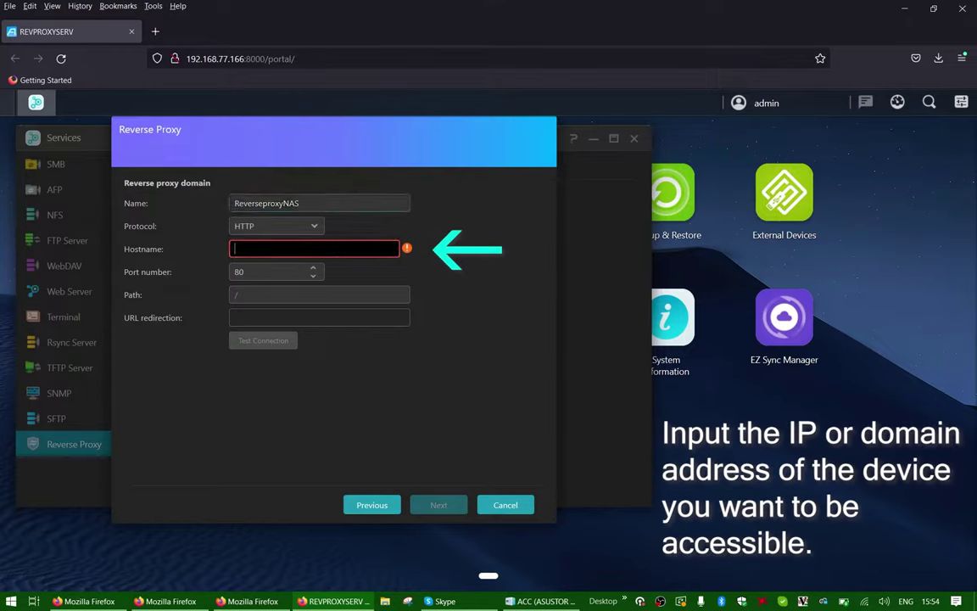
type("19")
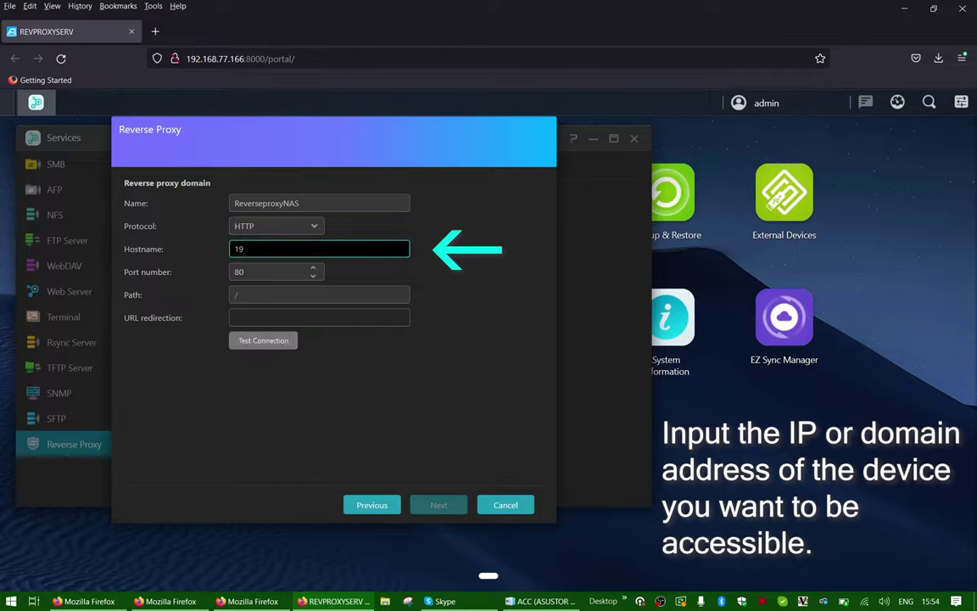
type("2.16")
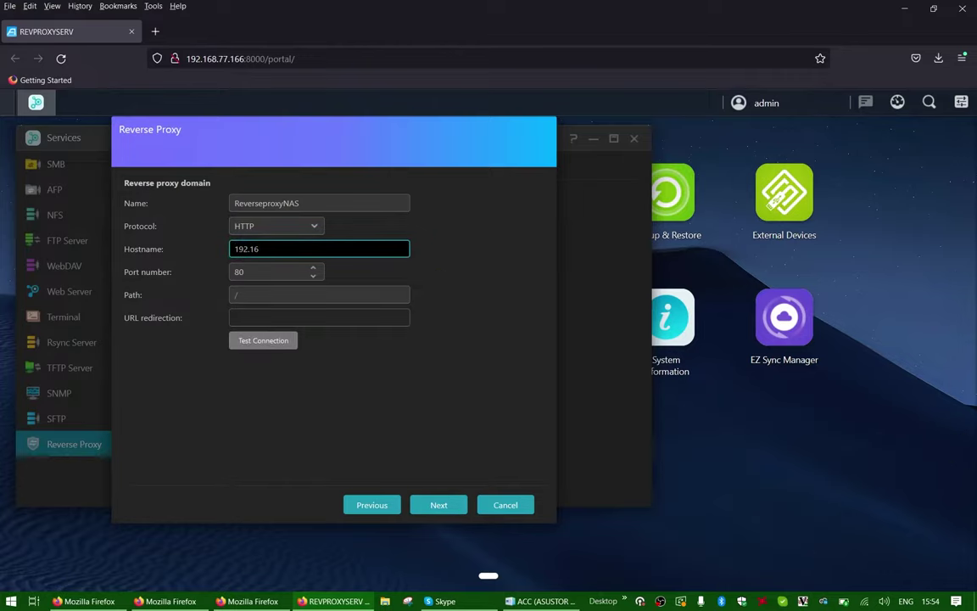
type("8.")
type("77.166")
key("Tab")
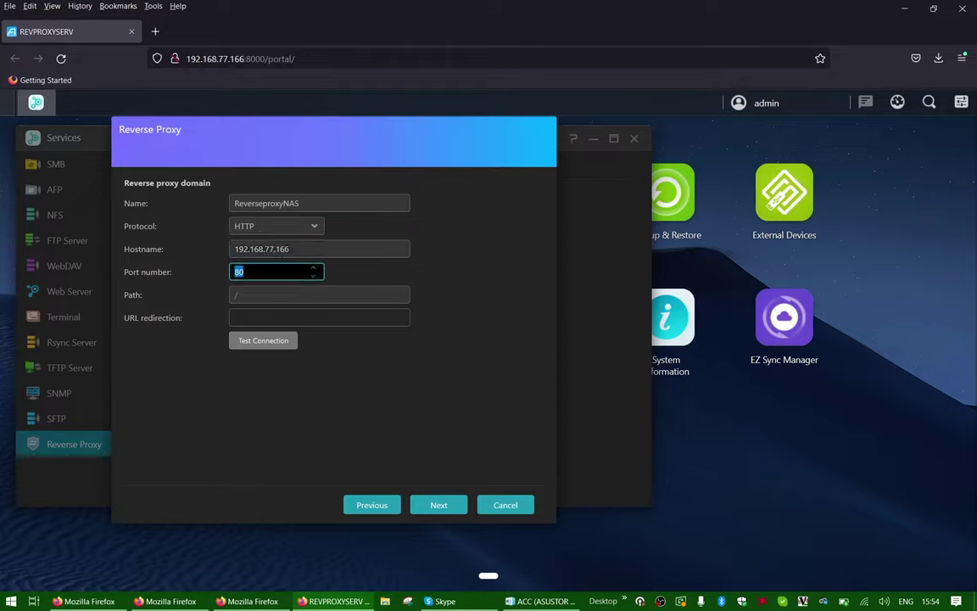
type("8000")
left_click(437, 506)
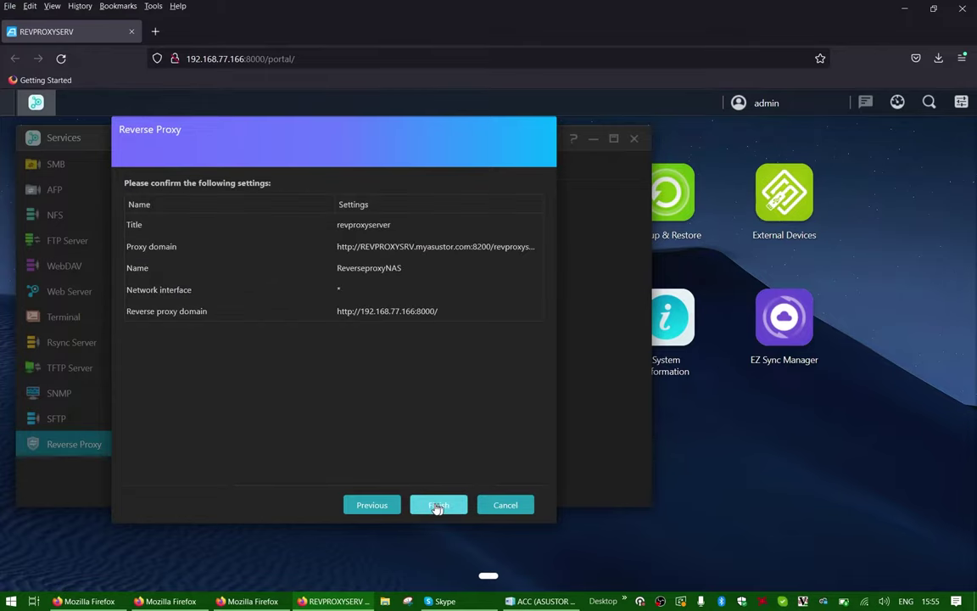
left_click(437, 505)
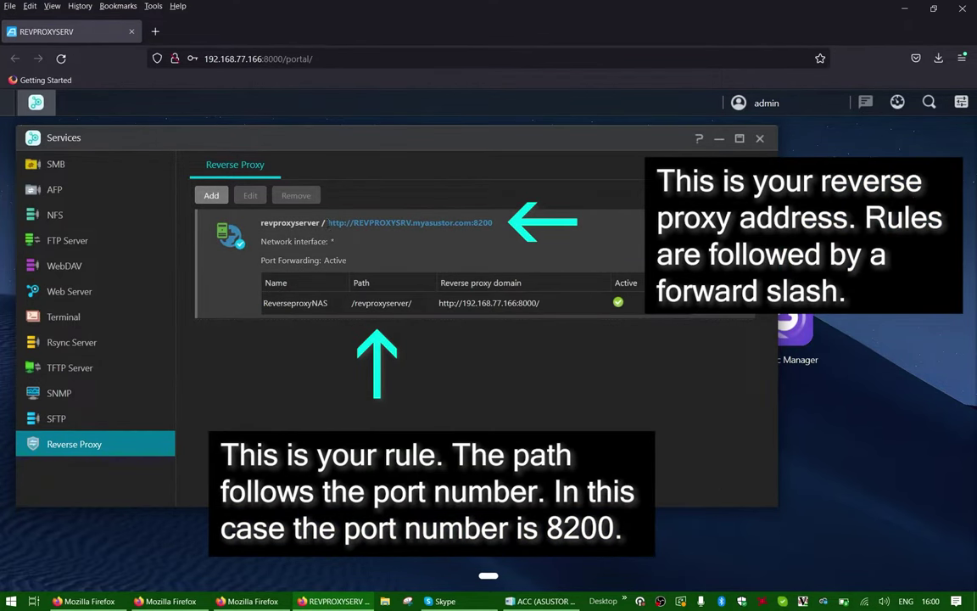
left_click_drag(328, 222, 503, 225)
key("ctrl+c")
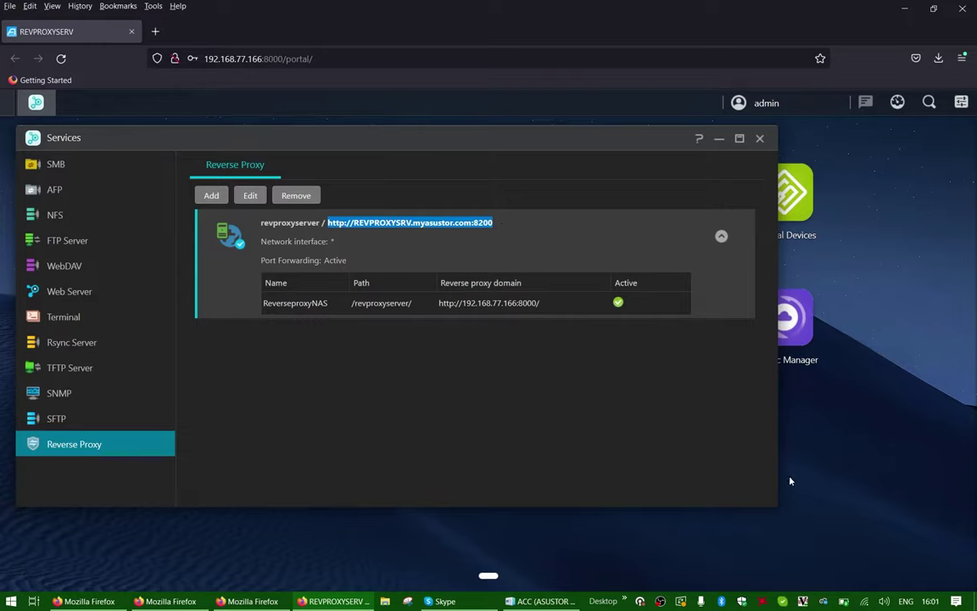
Step: Show the list of available Wi-Fi networks
left_click(865, 600)
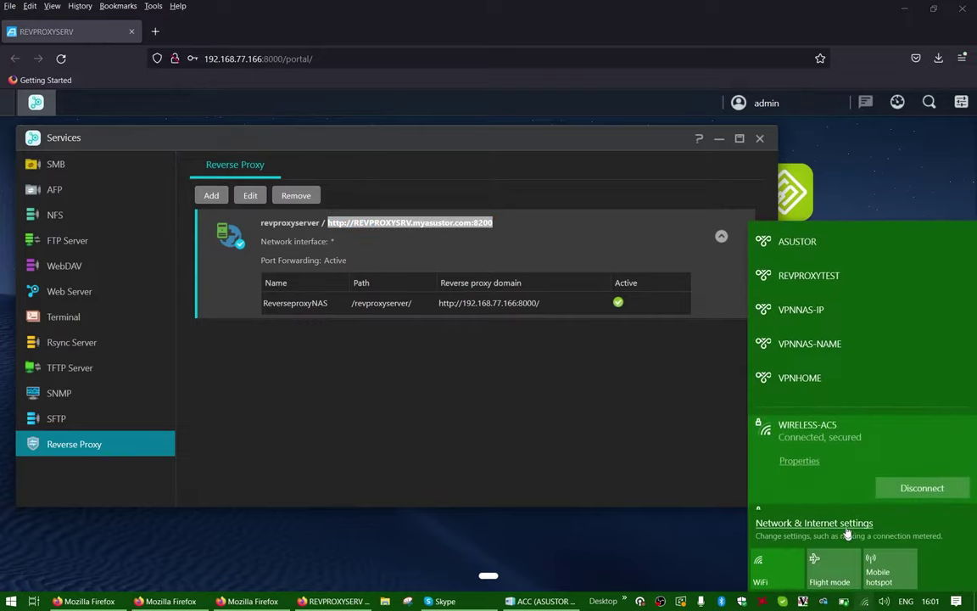
Step: Switch the internet connection to the PHONE4G network
scroll(891, 479, "down", 2)
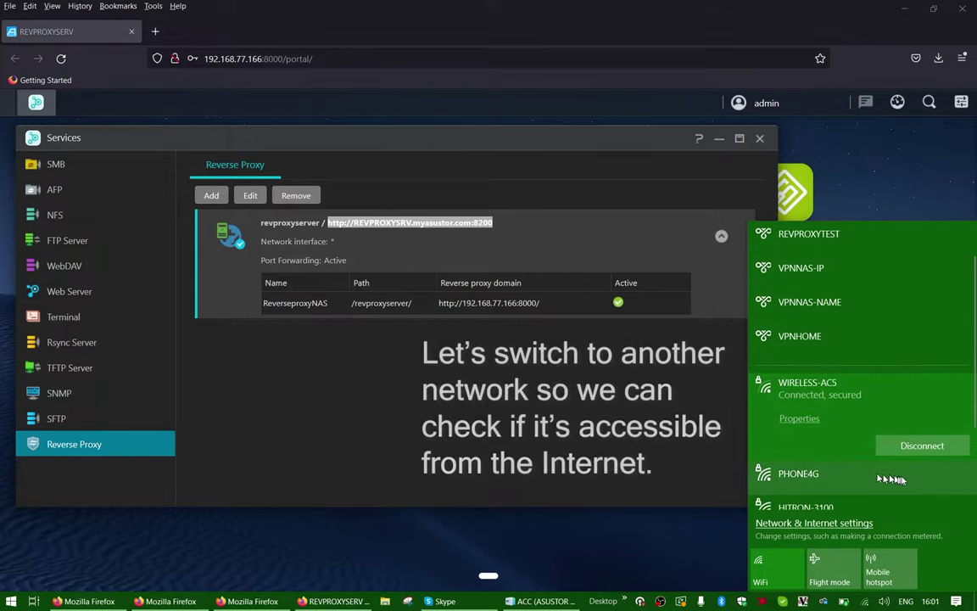
left_click(891, 479)
left_click(921, 479)
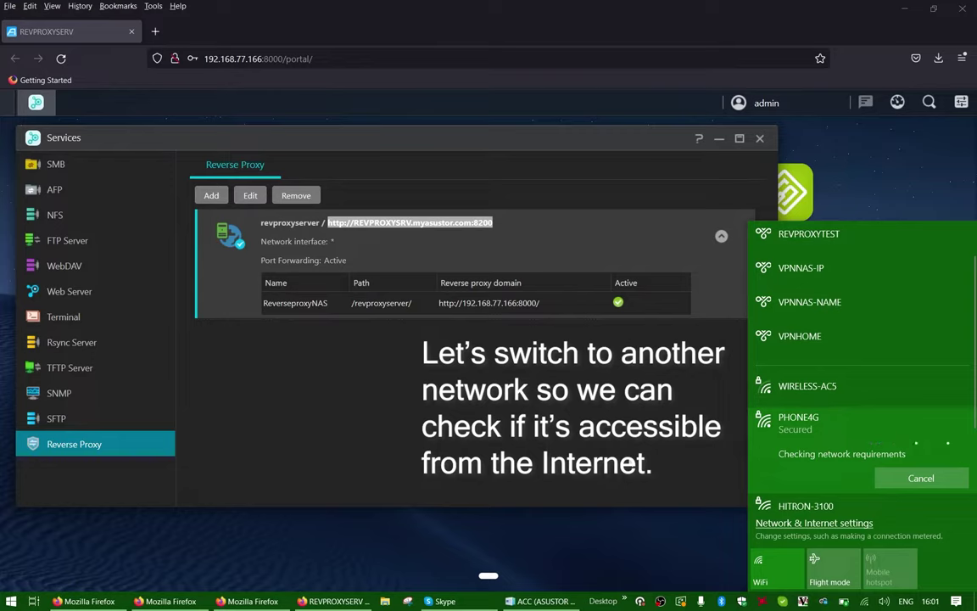
left_click(630, 460)
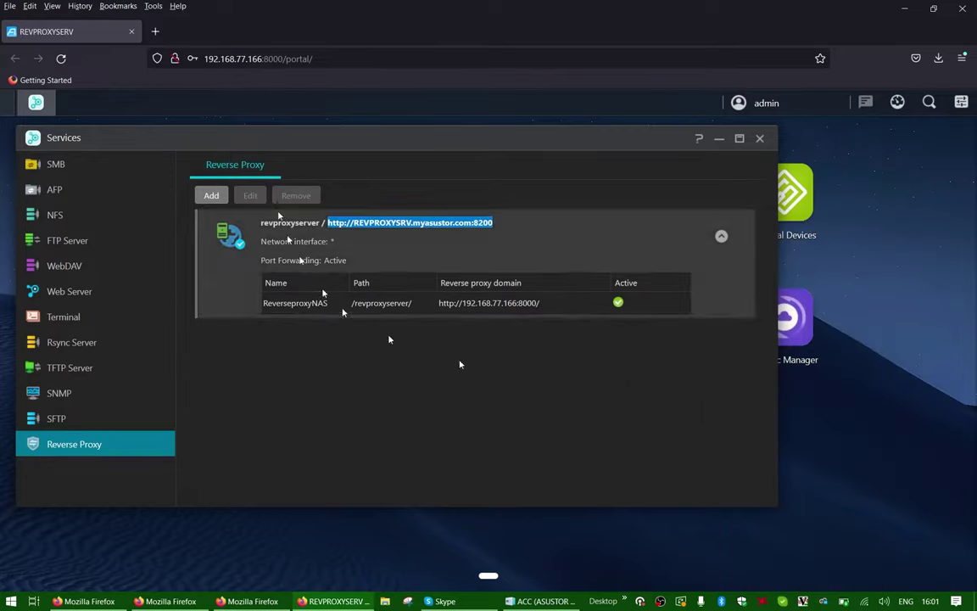
Step: Browse to the copied proxy address with revproxyserver appended to the path
left_click(295, 59)
key("ctrl+v")
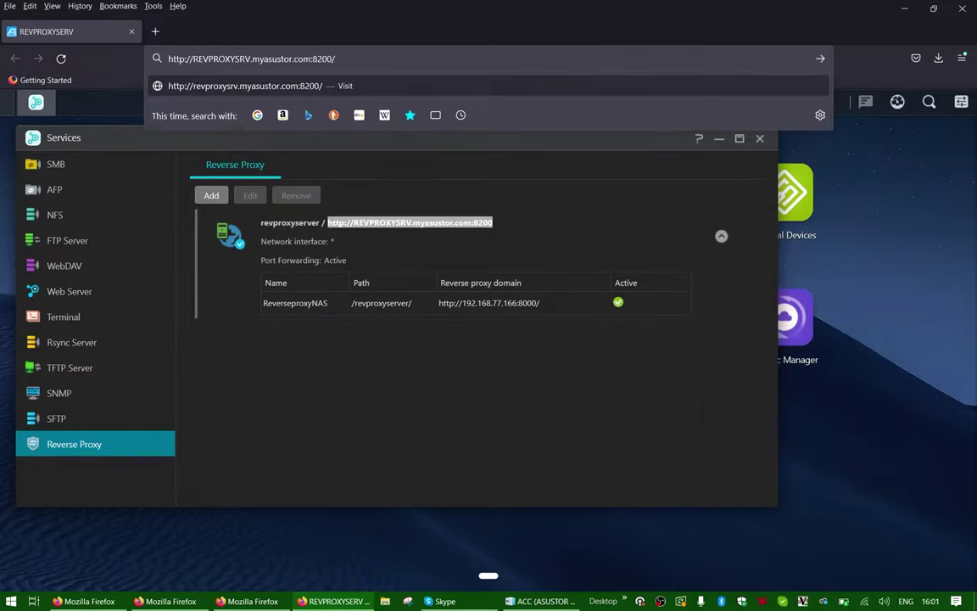
type("revproxyserver")
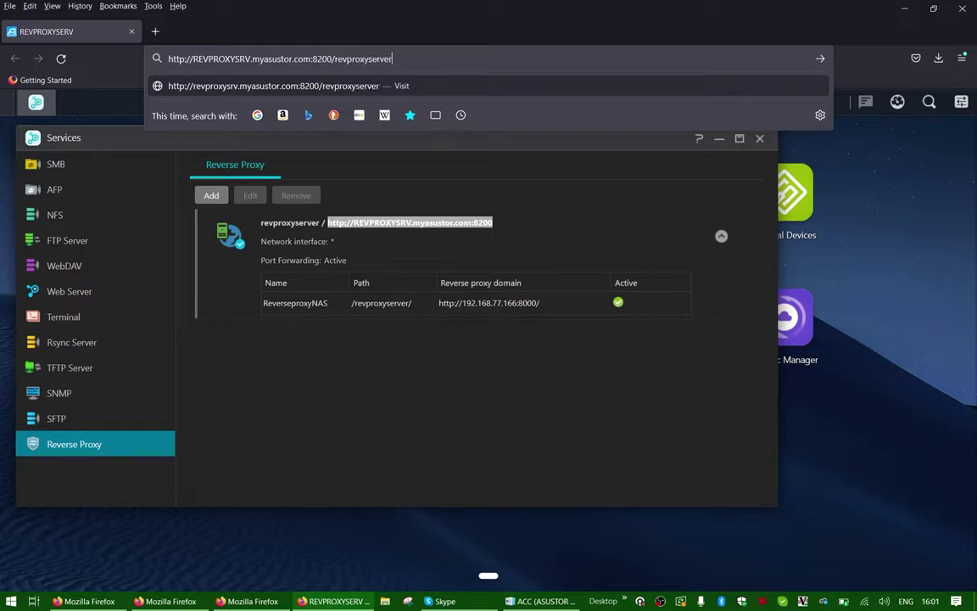
key("Return")
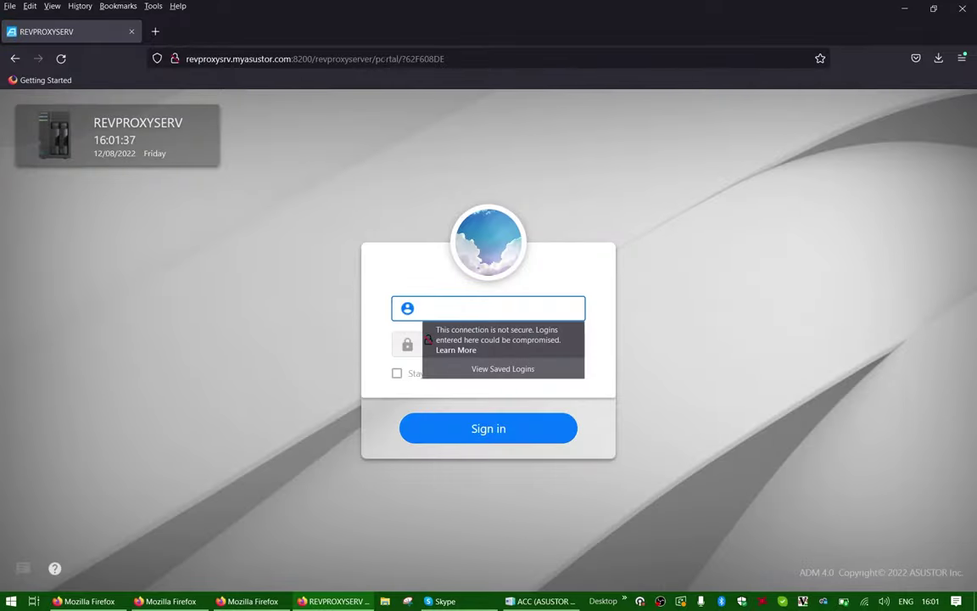
Step: Sign in as admin with the account password and select the revproxyserver domain
type("admin")
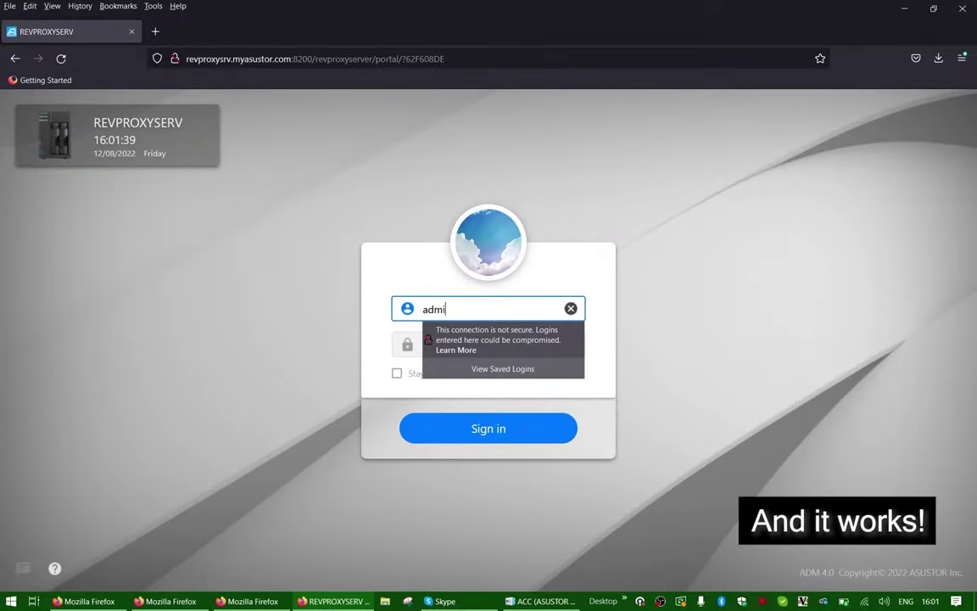
key("Tab")
type("*********")
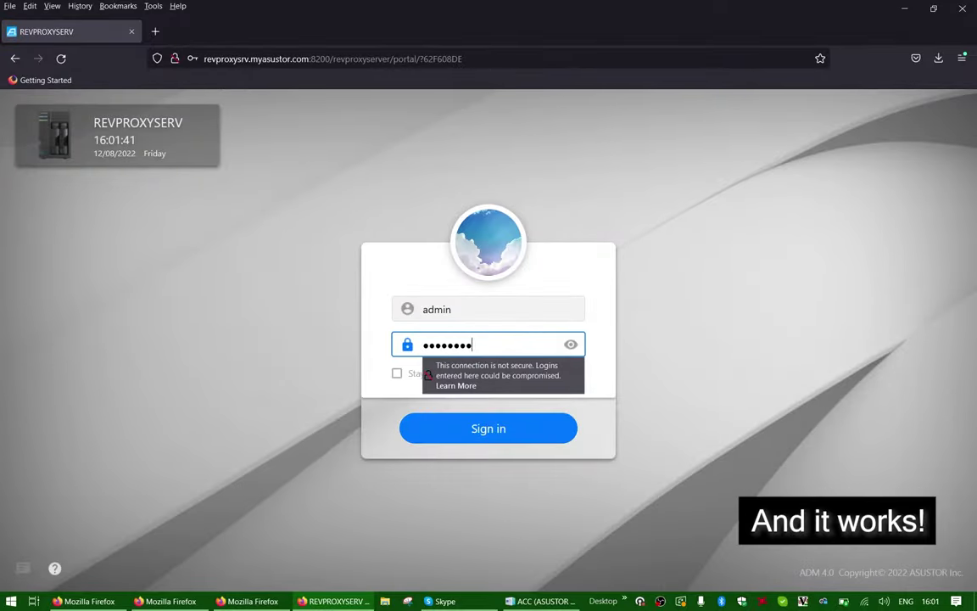
key("Return")
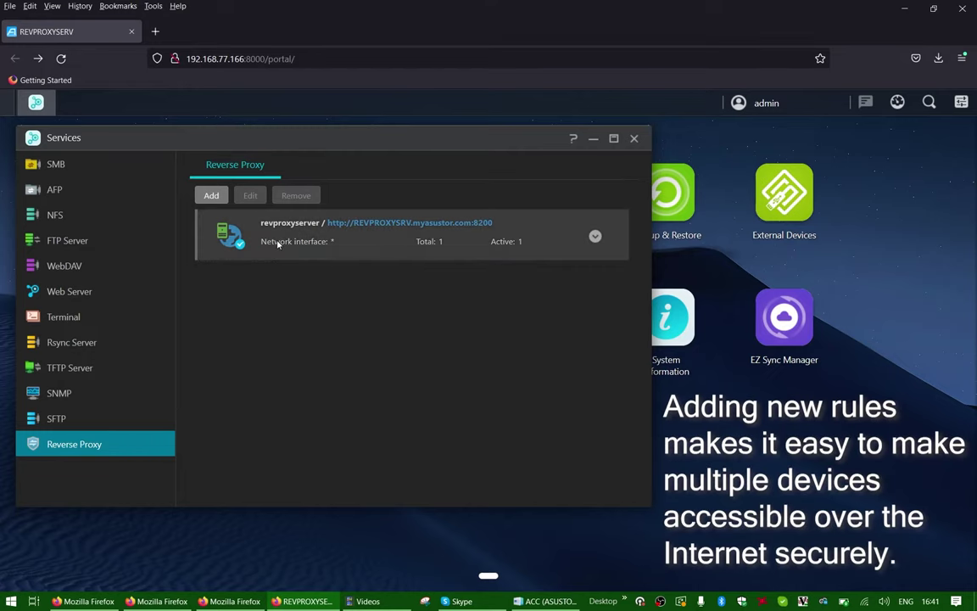
left_click(277, 244)
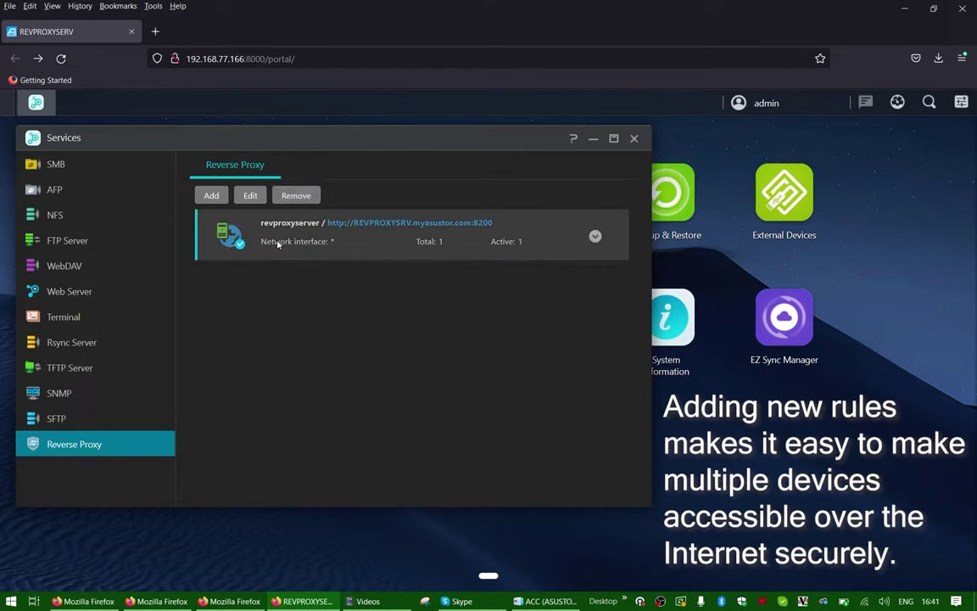
Step: Add a new rule to the existing proxy domain with path /livingroom
left_click(211, 195)
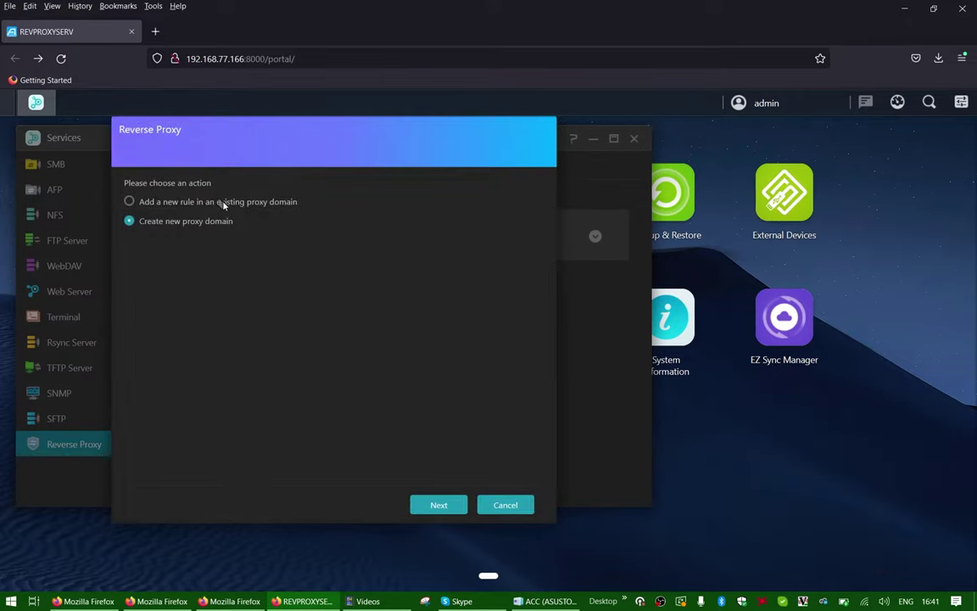
left_click(222, 202)
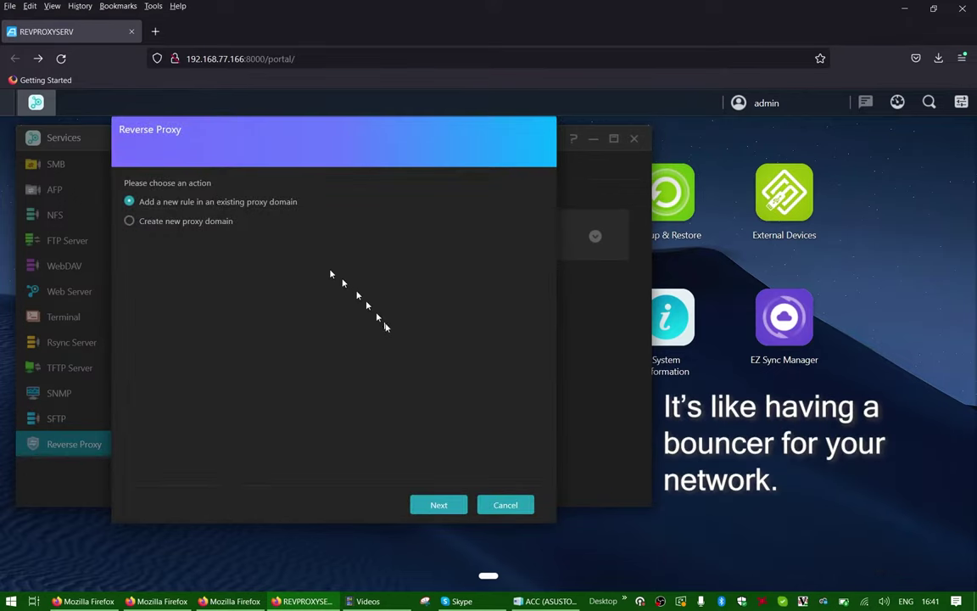
left_click(435, 504)
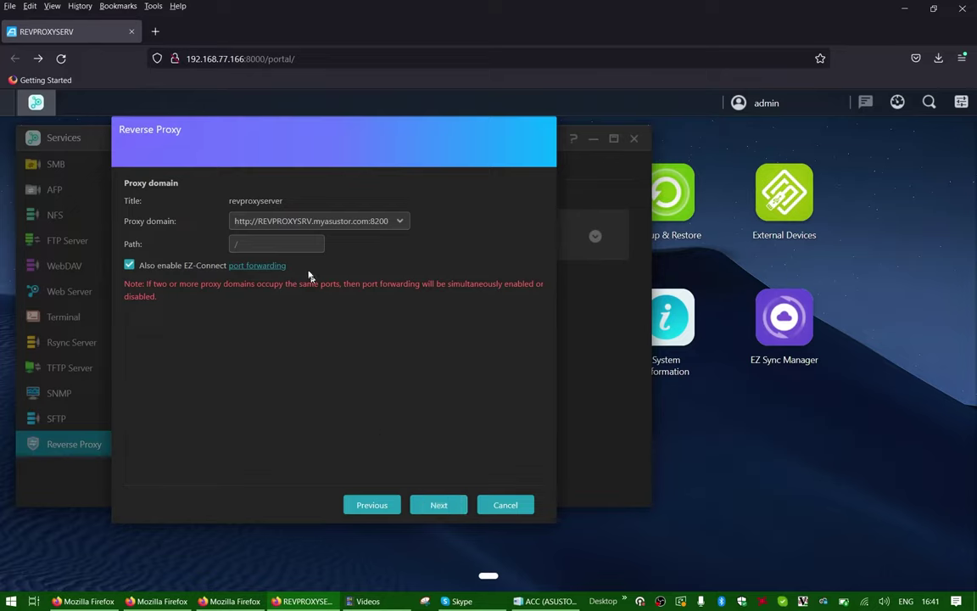
left_click(293, 246)
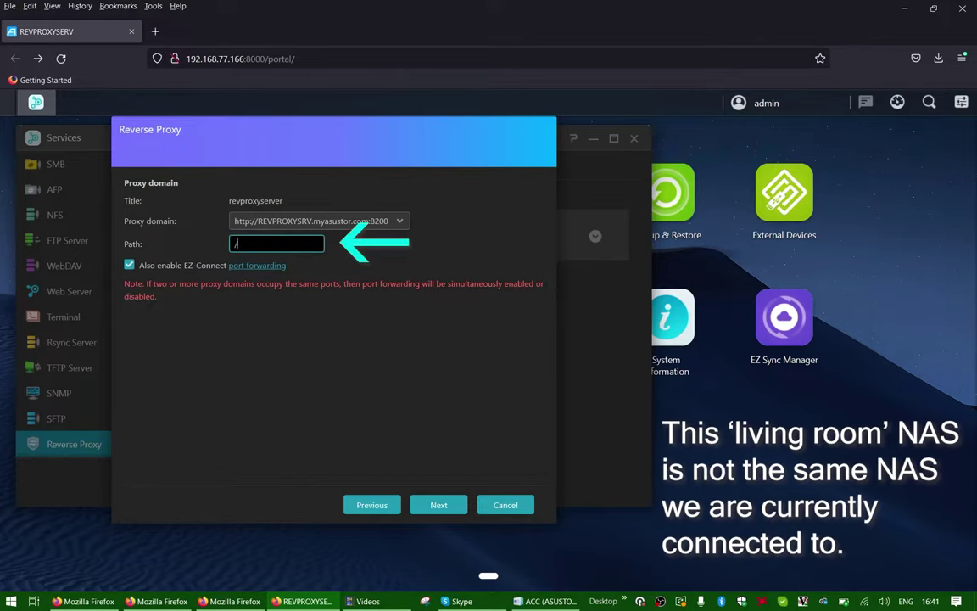
type("/livingroom")
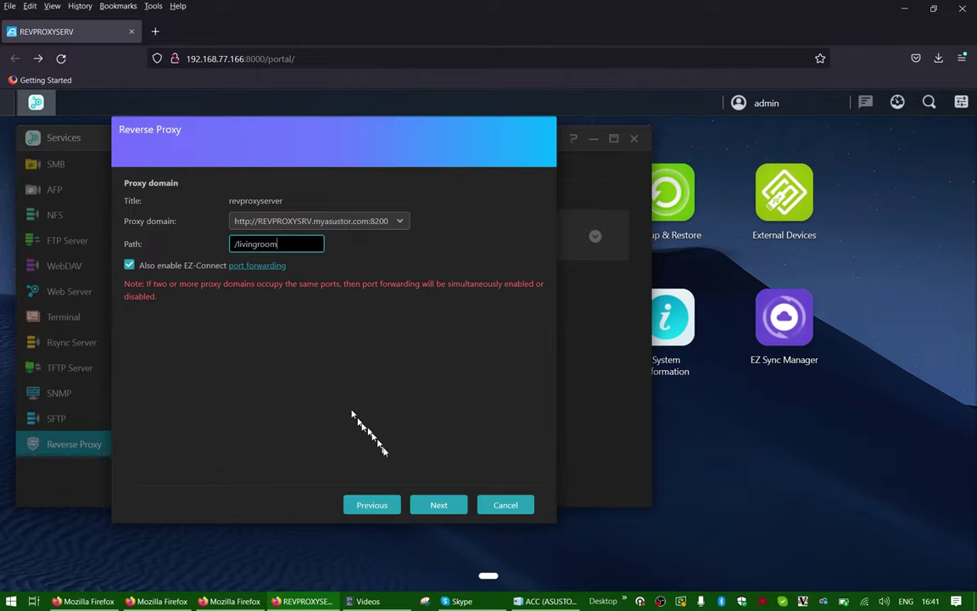
left_click(436, 504)
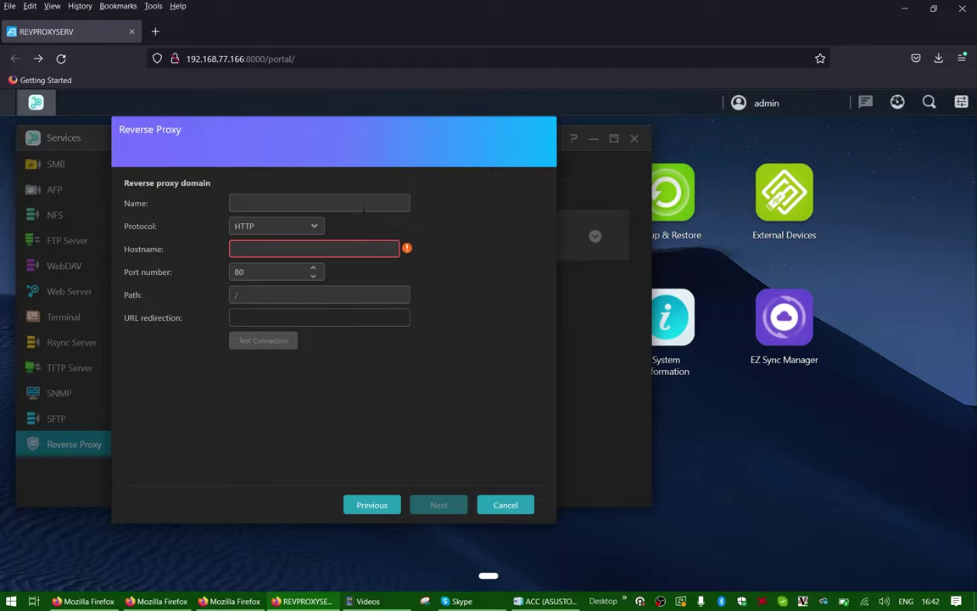
Step: Name the rule livingroom, targeting host 192.168.77.11 on port 8000, and finish
left_click(364, 209)
type("livingroom")
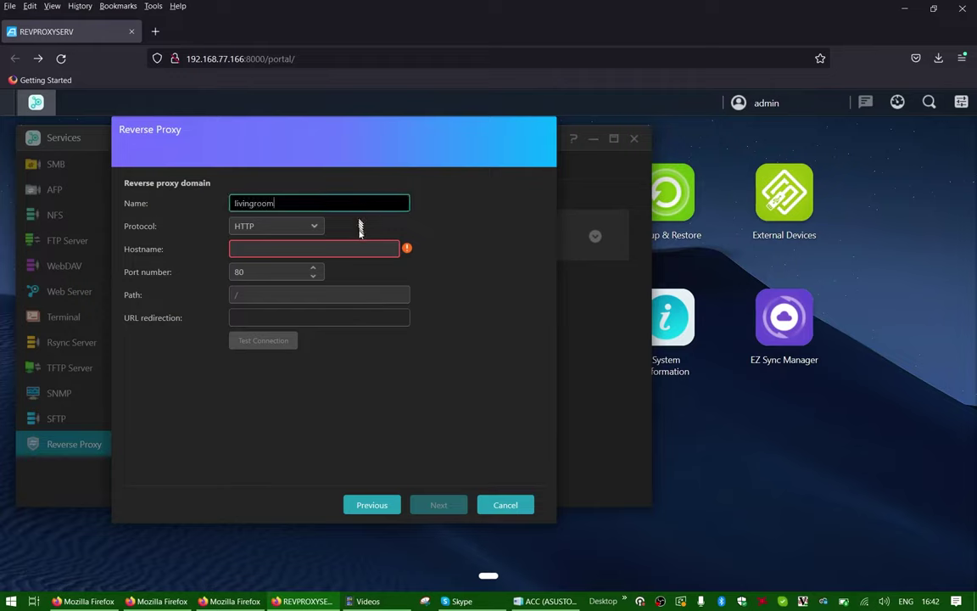
left_click(361, 245)
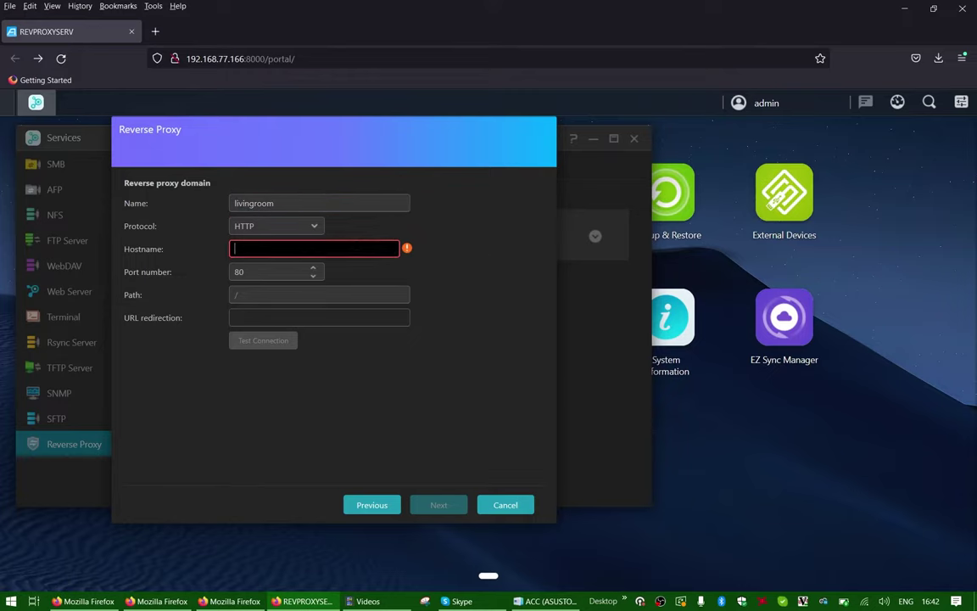
type("192.")
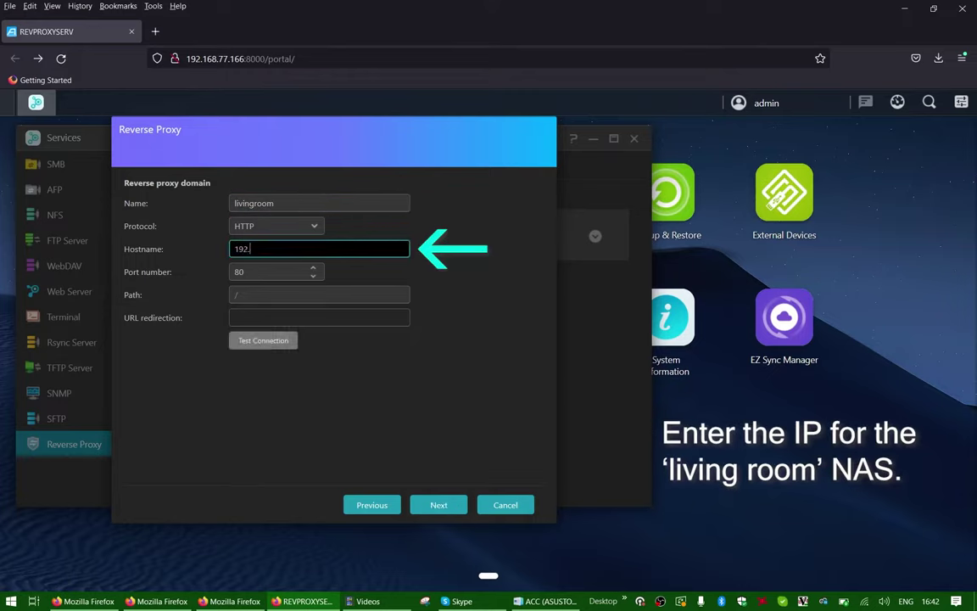
type("168.77.11")
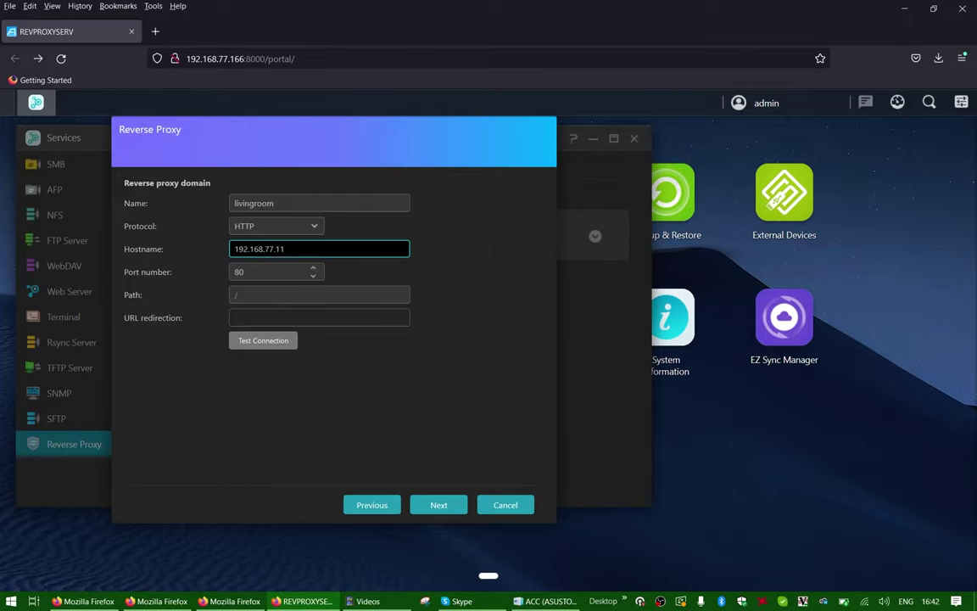
key("Tab")
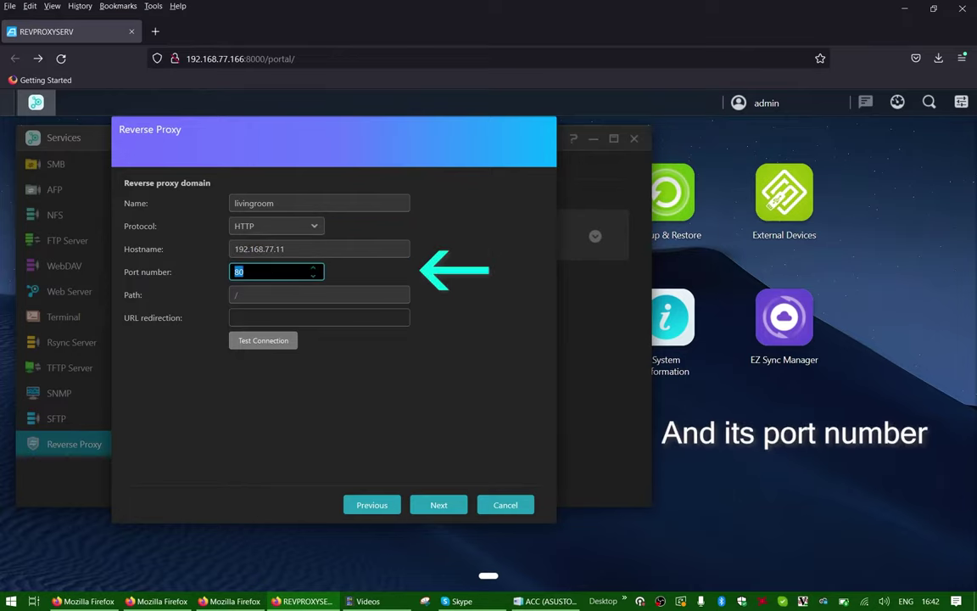
type("8000")
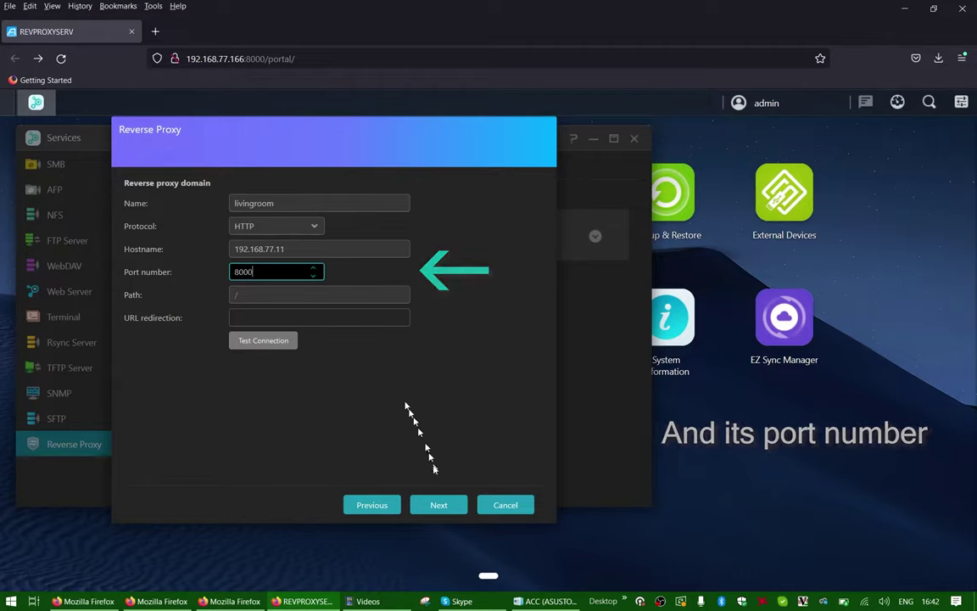
left_click(438, 506)
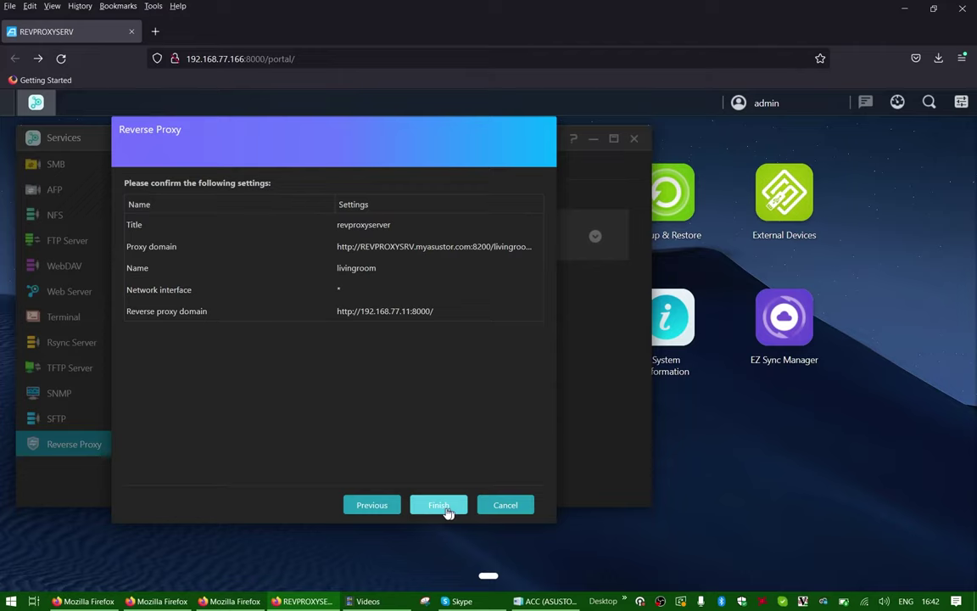
left_click(446, 507)
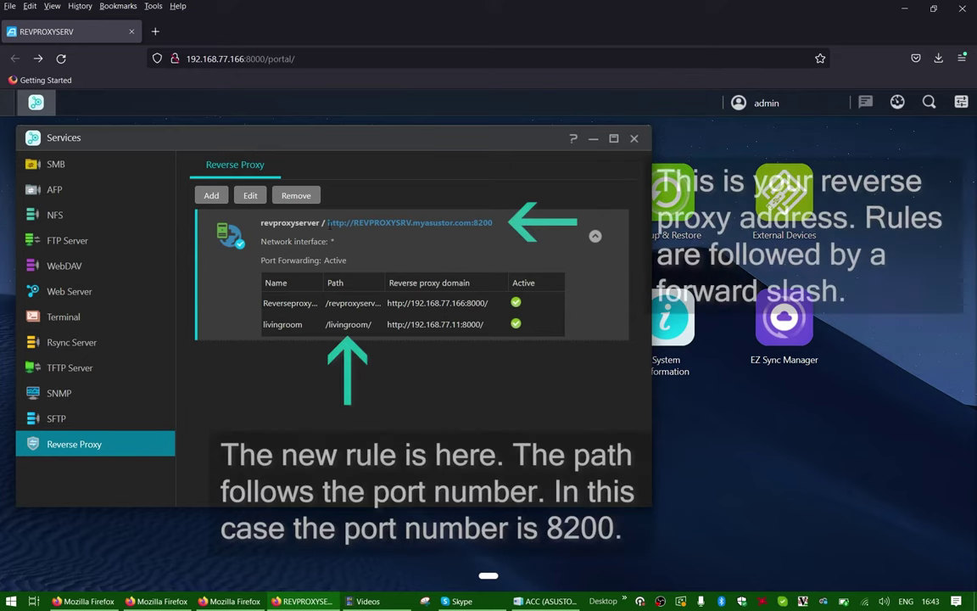
Step: Select the proxy domain address, then connect the PC to the PHONE4G Wi-Fi network
left_click_drag(328, 222, 494, 225)
key("ctrl+c")
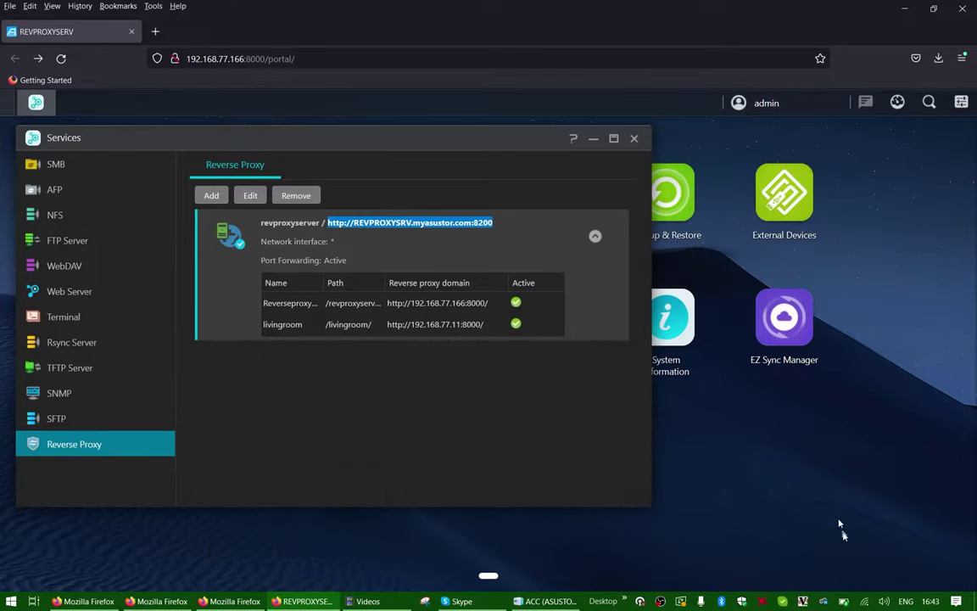
left_click(864, 599)
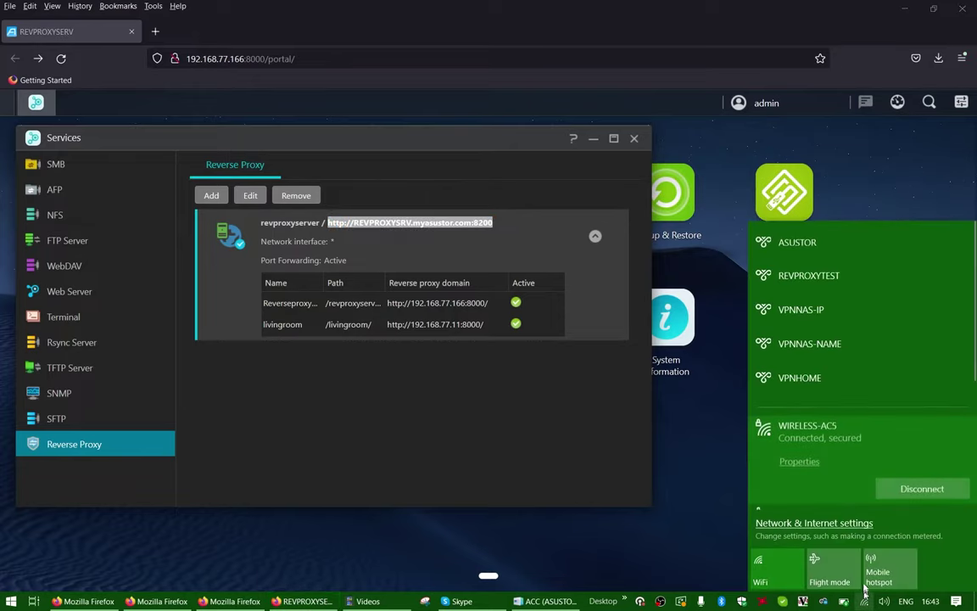
scroll(867, 481, "down", 2)
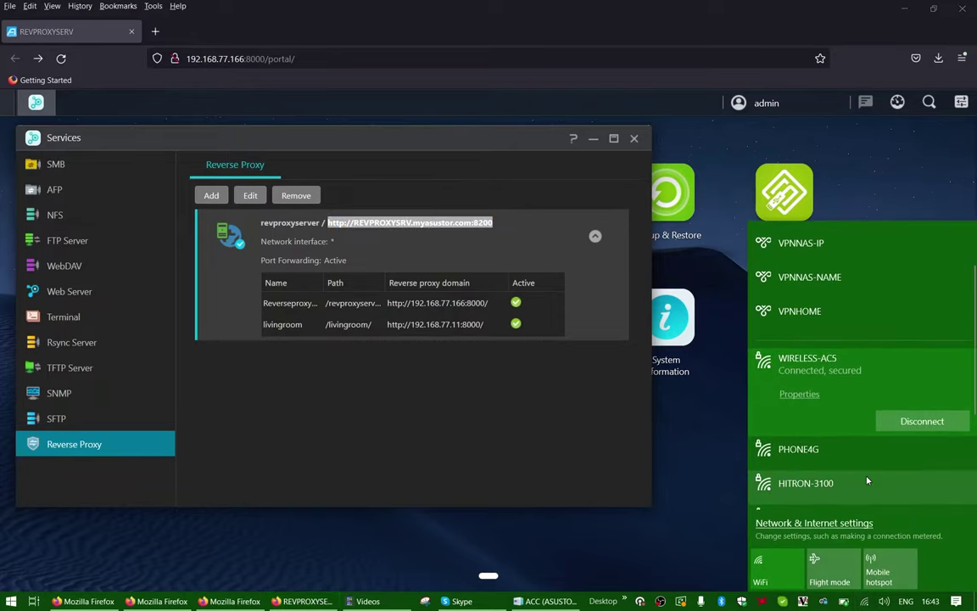
left_click(908, 450)
left_click(912, 459)
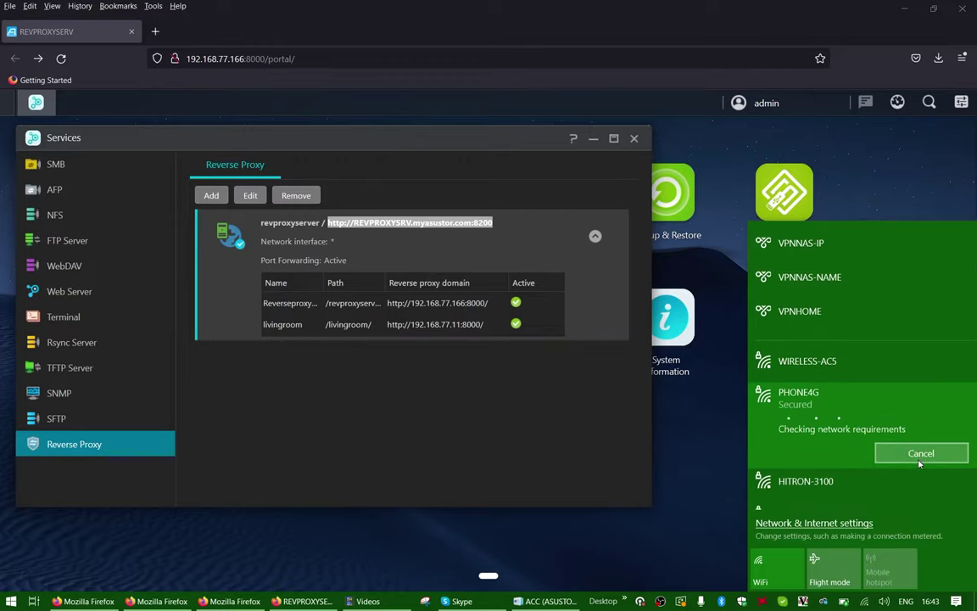
left_click(569, 434)
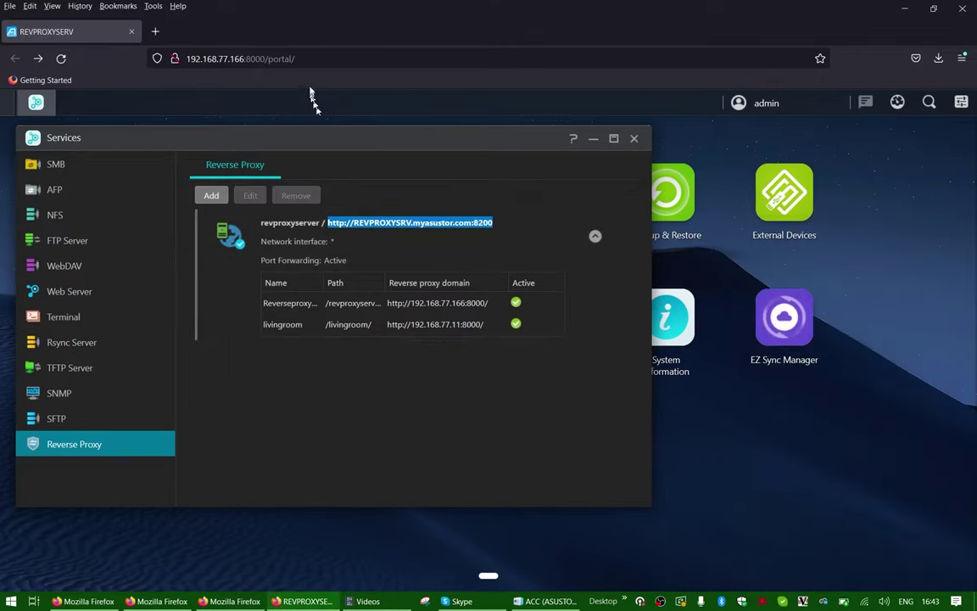
Step: Load the copied proxy domain address with /livingroom appended in the browser
left_click(319, 59)
key("ctrl+v")
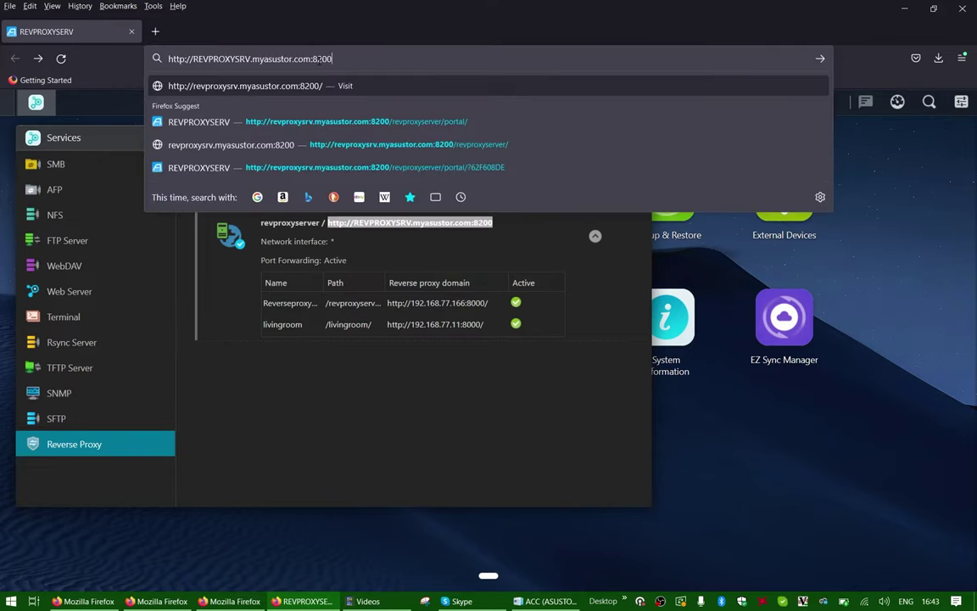
type("/")
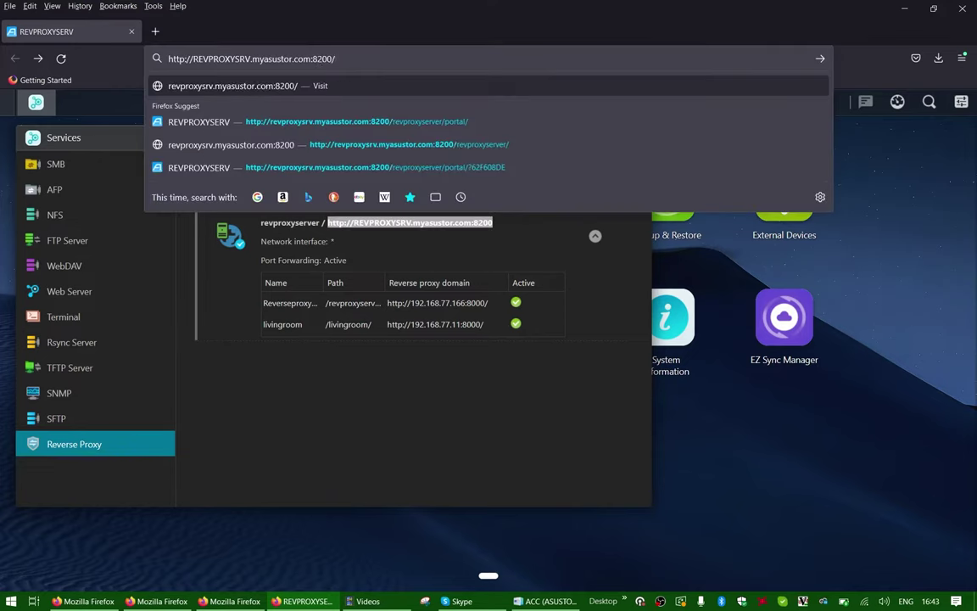
type("livingroom")
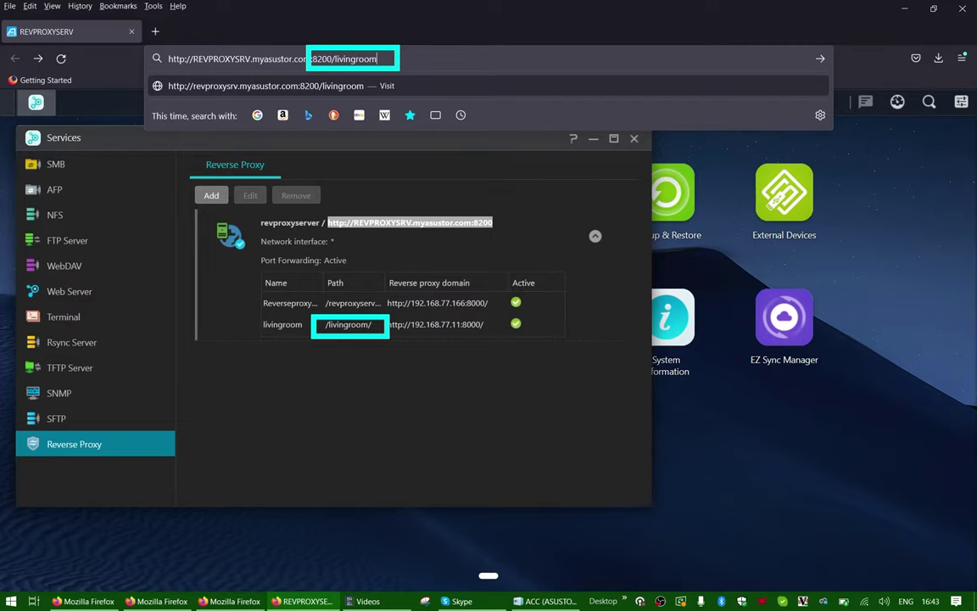
key("Return")
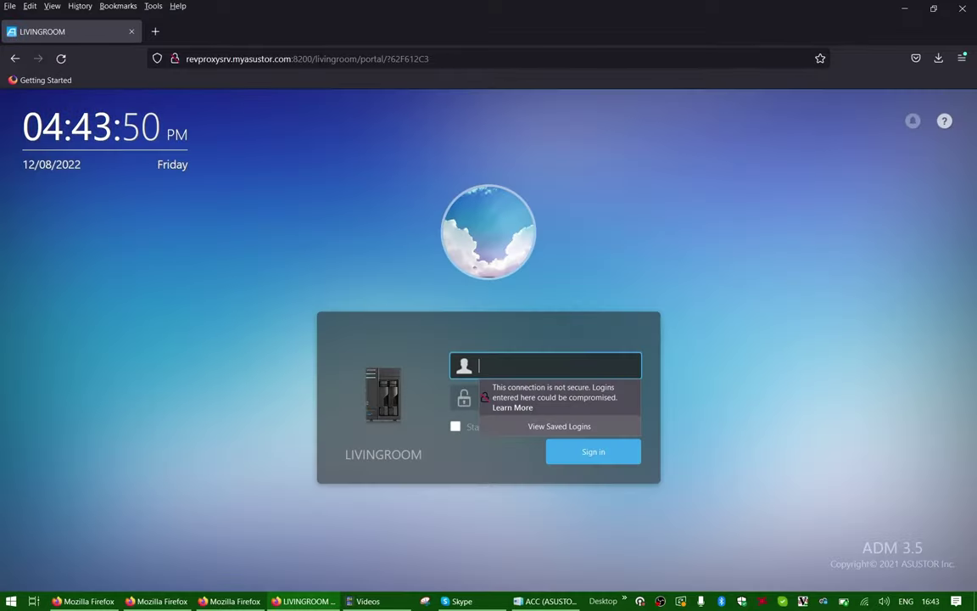
Step: Log in with the admin account, decline saving credentials, skip the update and close Welcome
type("admin")
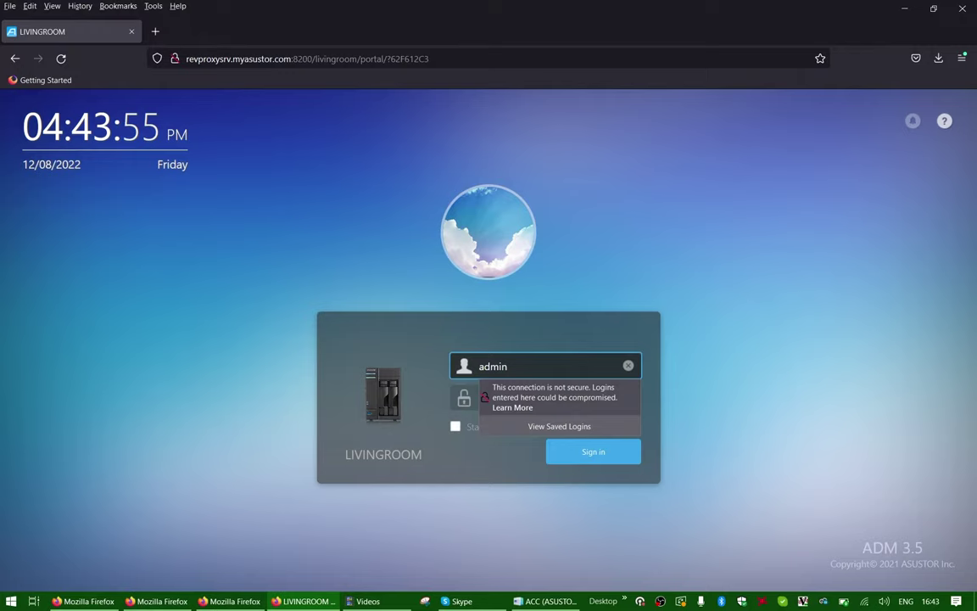
key("Tab")
type("•••••••••")
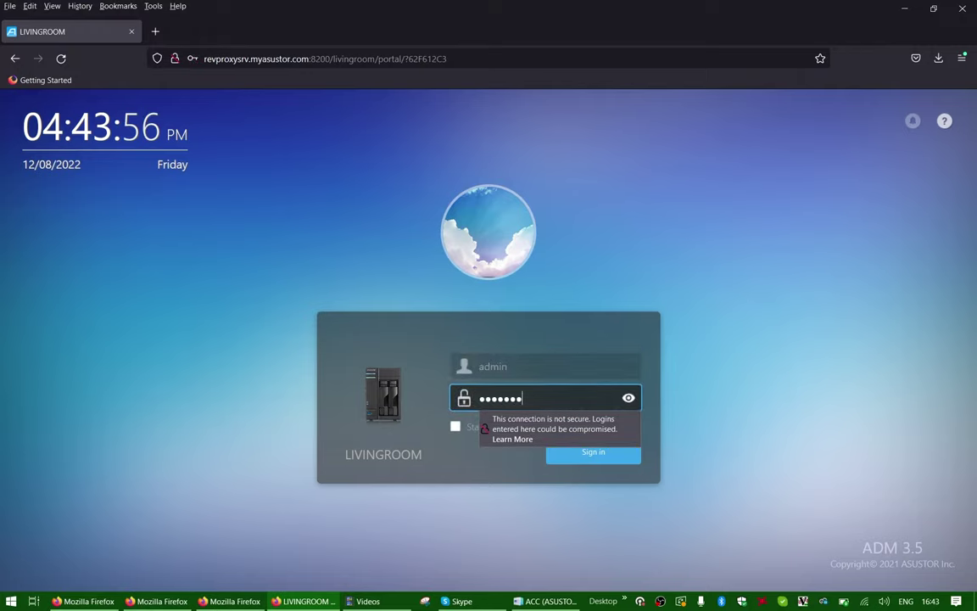
key("Return")
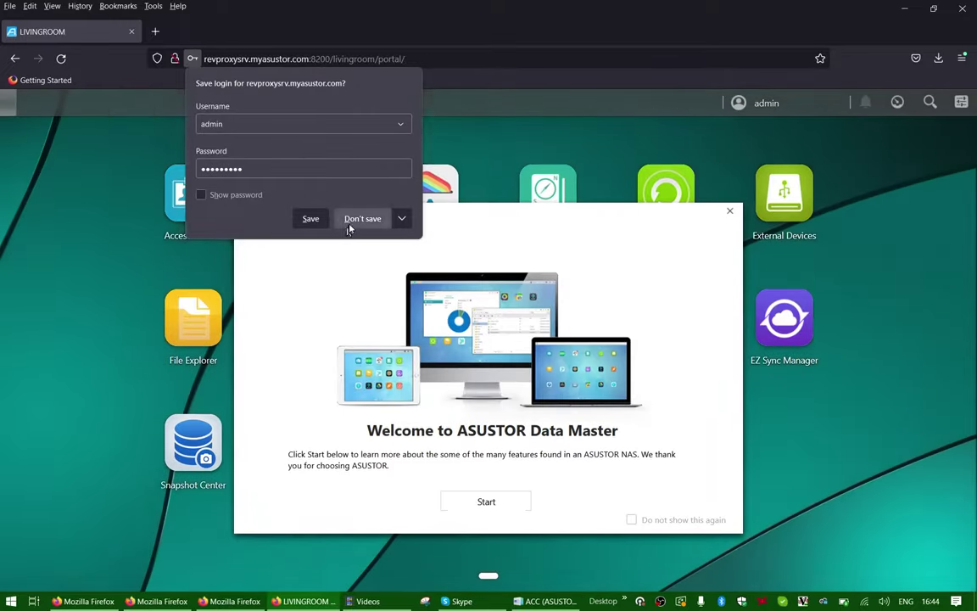
left_click(363, 218)
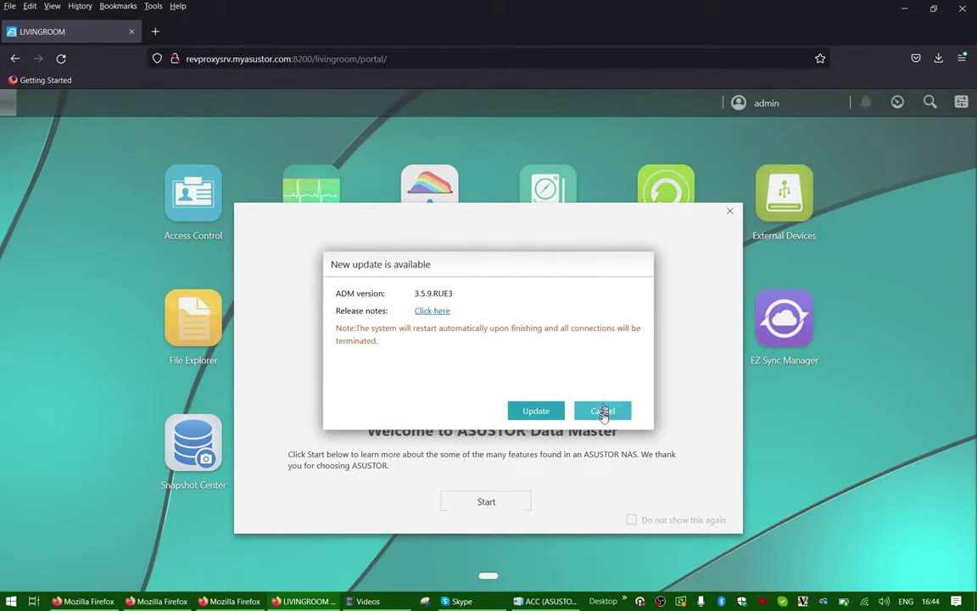
left_click(602, 411)
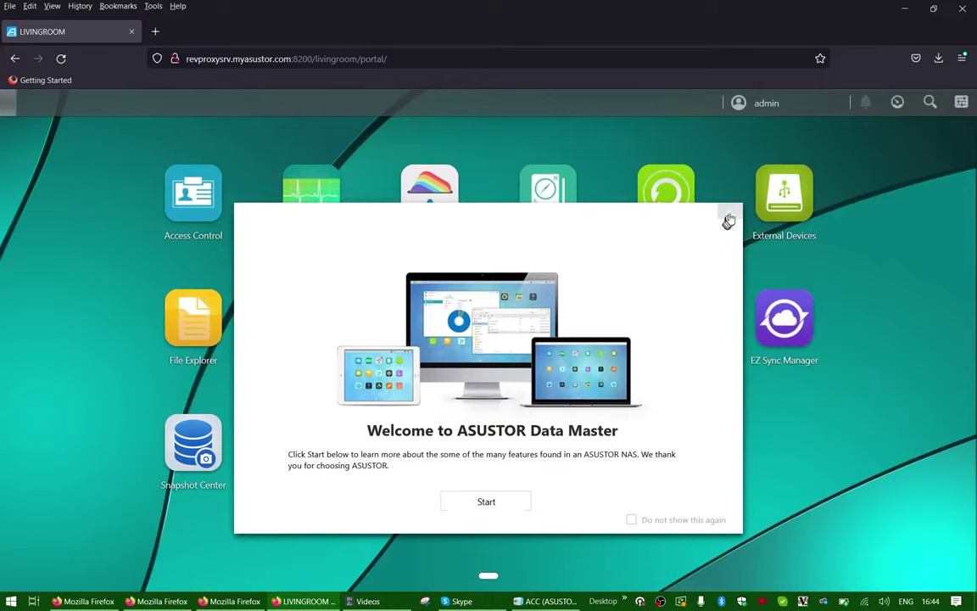
left_click(730, 212)
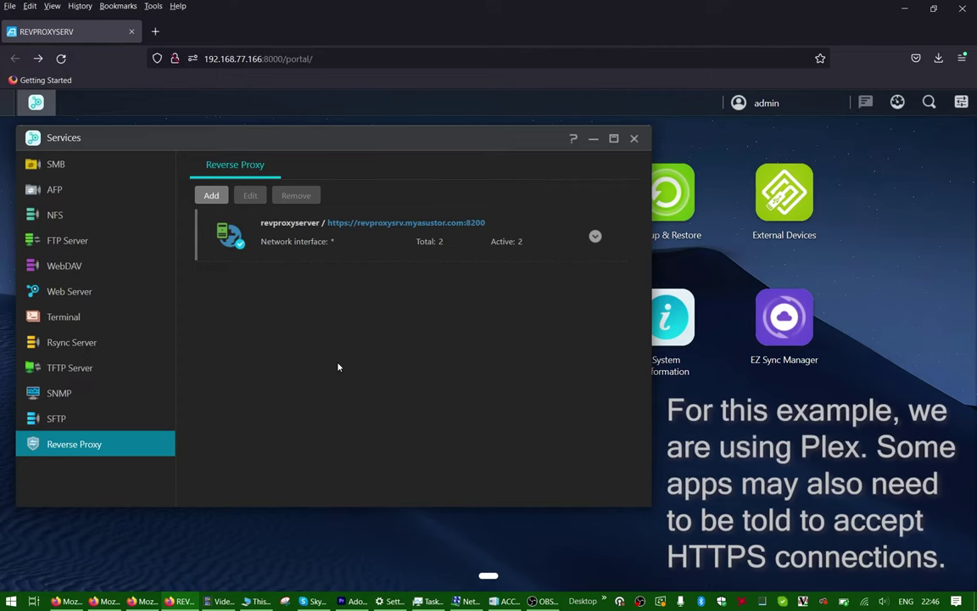
Step: Start creating a new proxy domain titled 'Plex HTTPS' using the HTTPS protocol
left_click(211, 196)
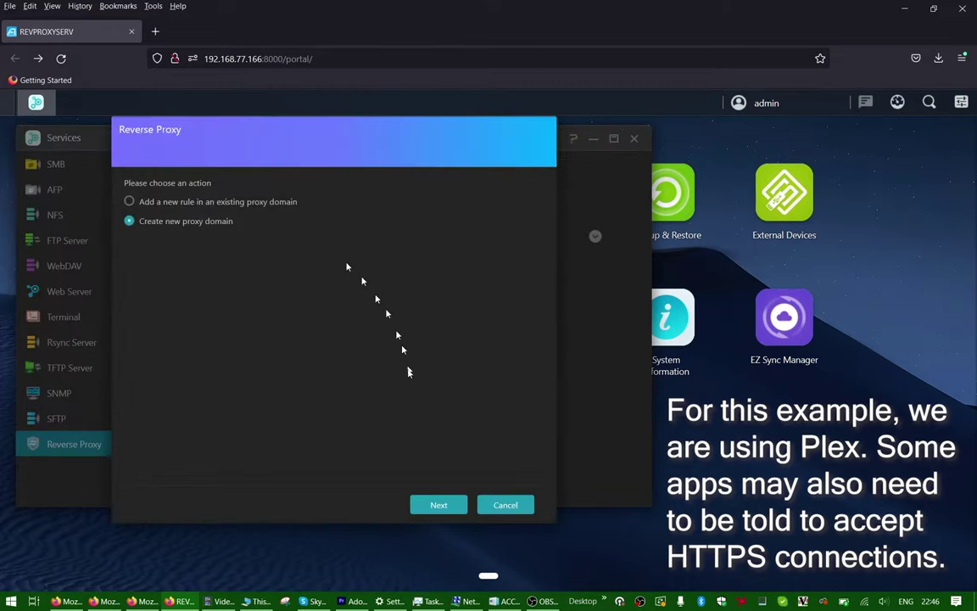
left_click(431, 506)
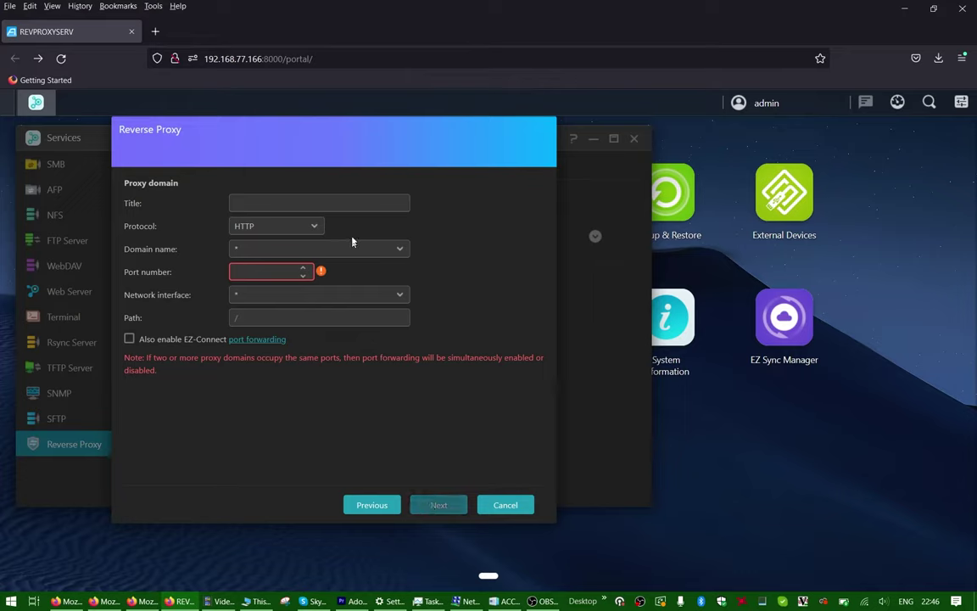
left_click(318, 202)
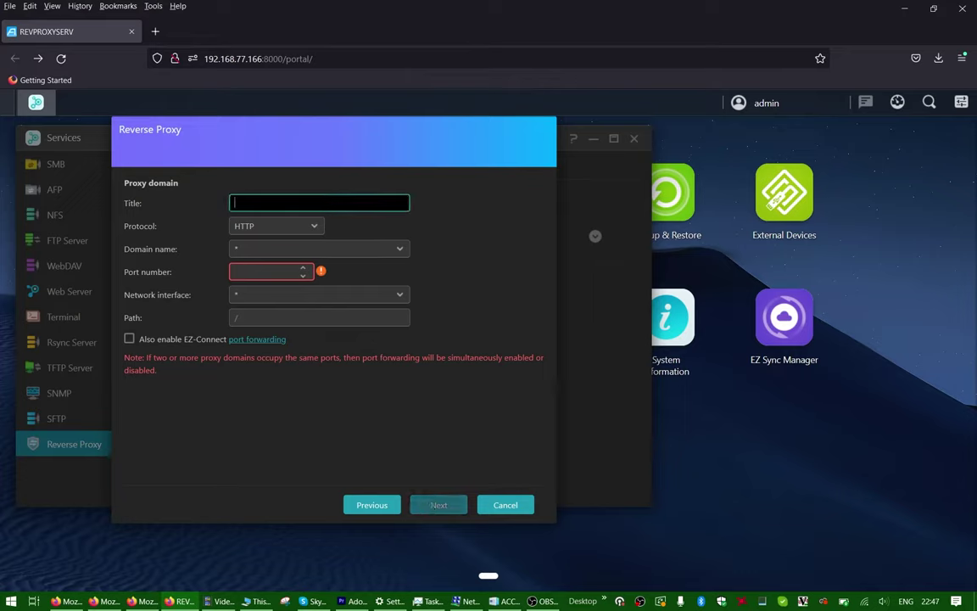
type("Plex HTTPS")
left_click(287, 227)
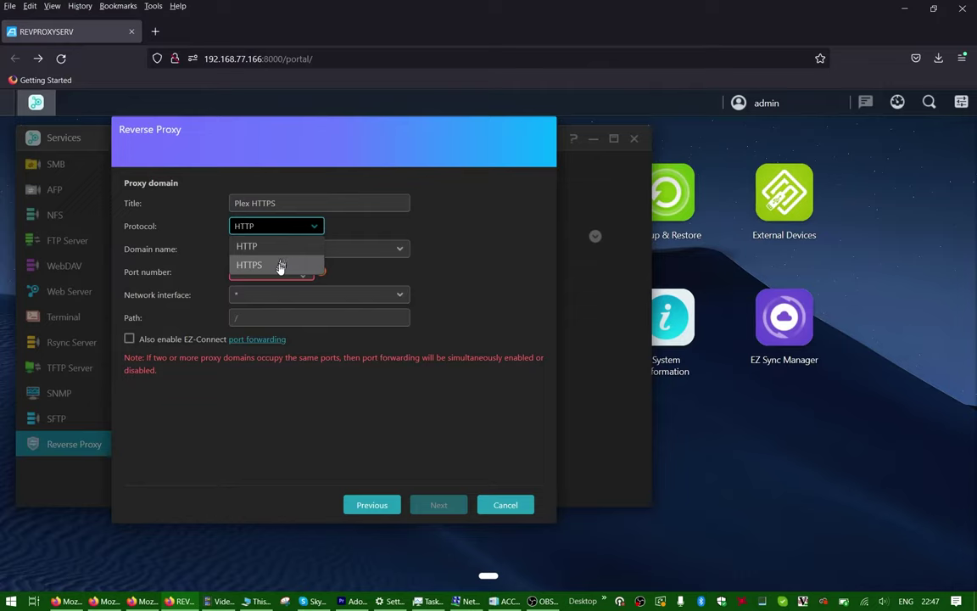
left_click(259, 265)
Step: Set the domain to revproxysrv.myasustor.com, port 32411, with EZ-Connect port forwarding enabled
left_click(283, 249)
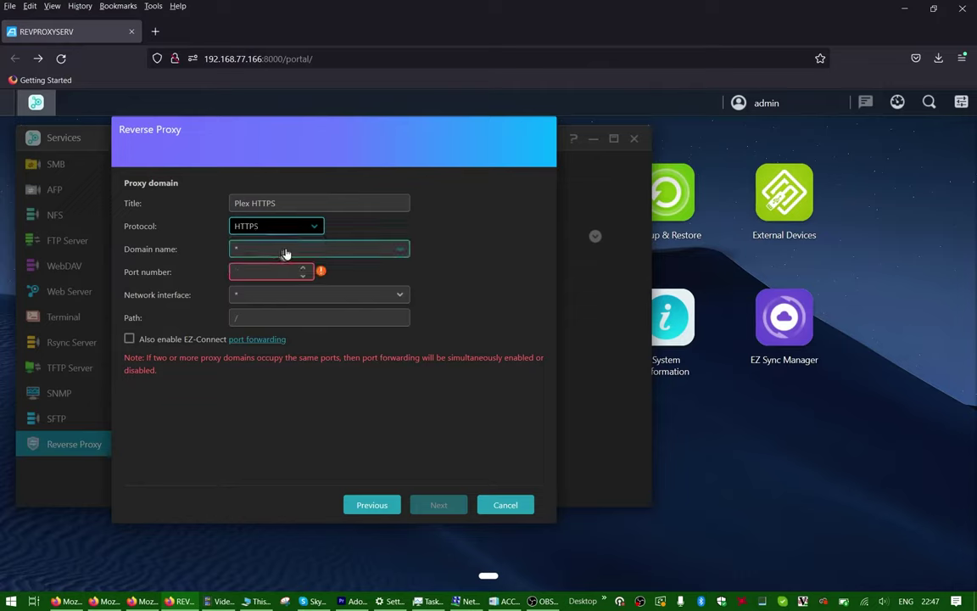
left_click(283, 288)
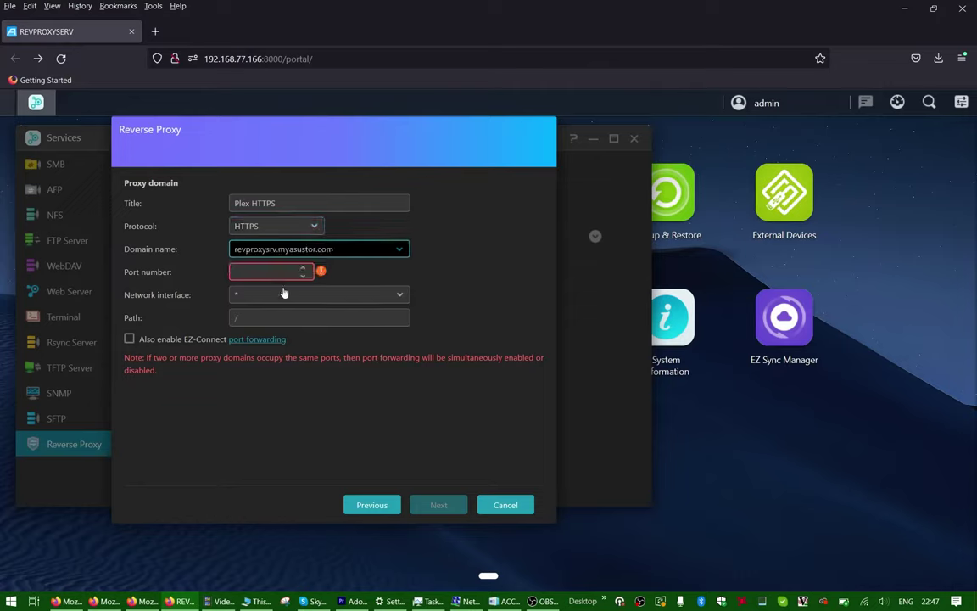
left_click(279, 276)
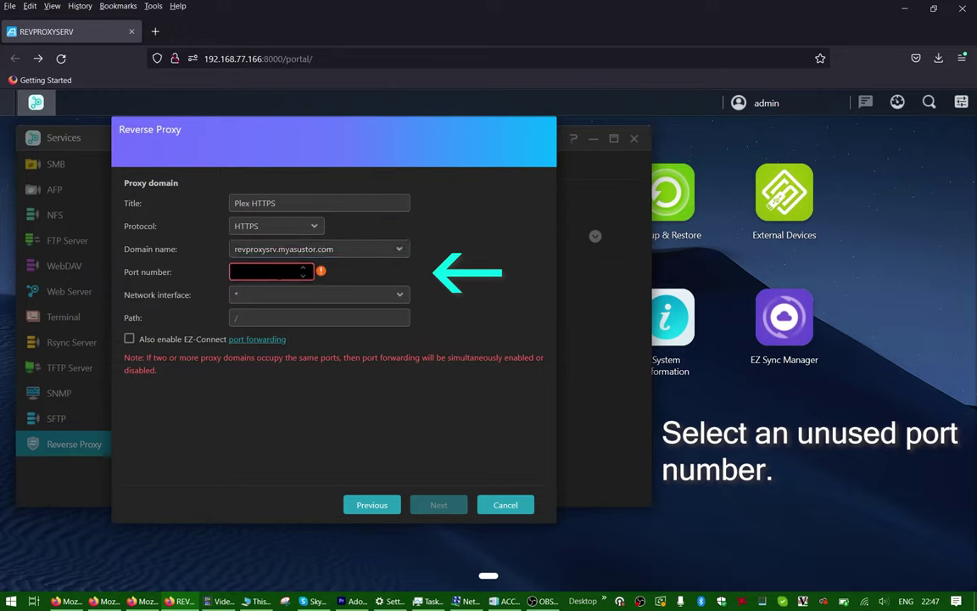
type("3241")
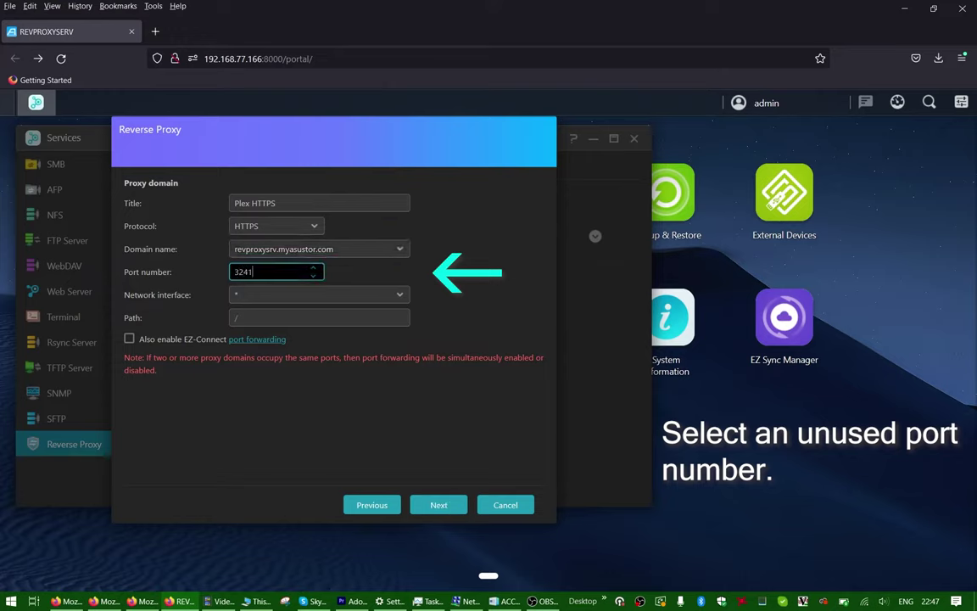
type("1")
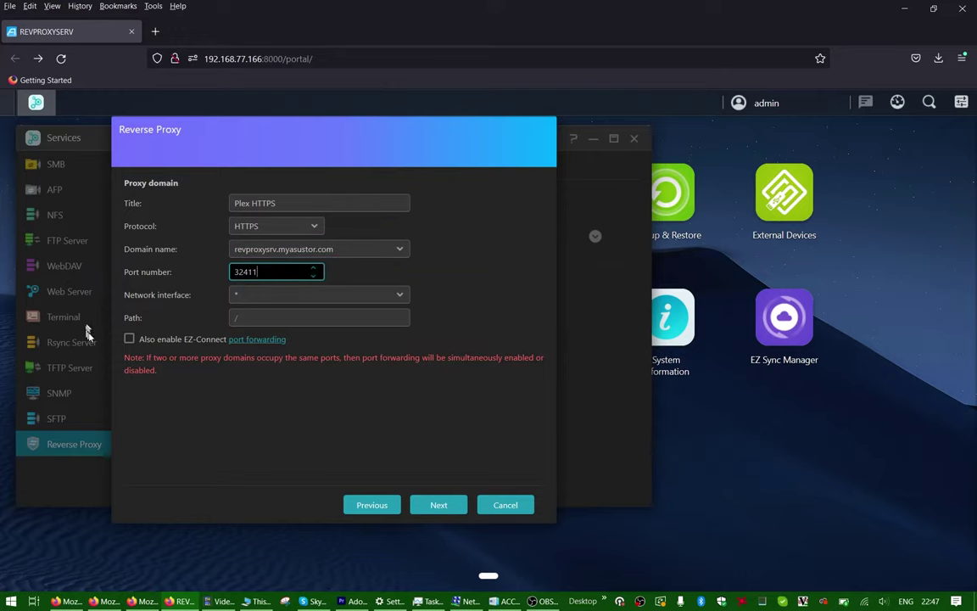
left_click(129, 339)
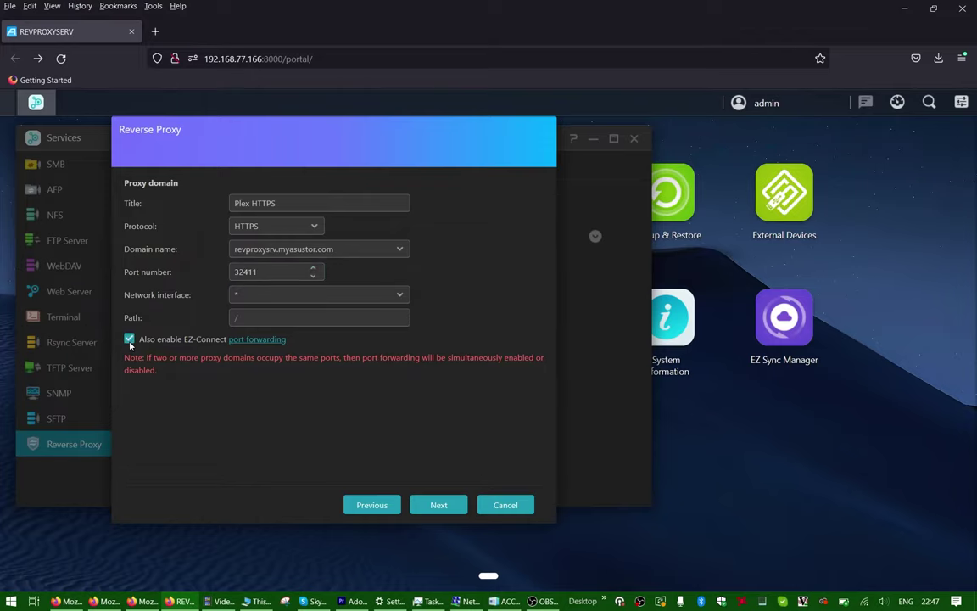
left_click(425, 507)
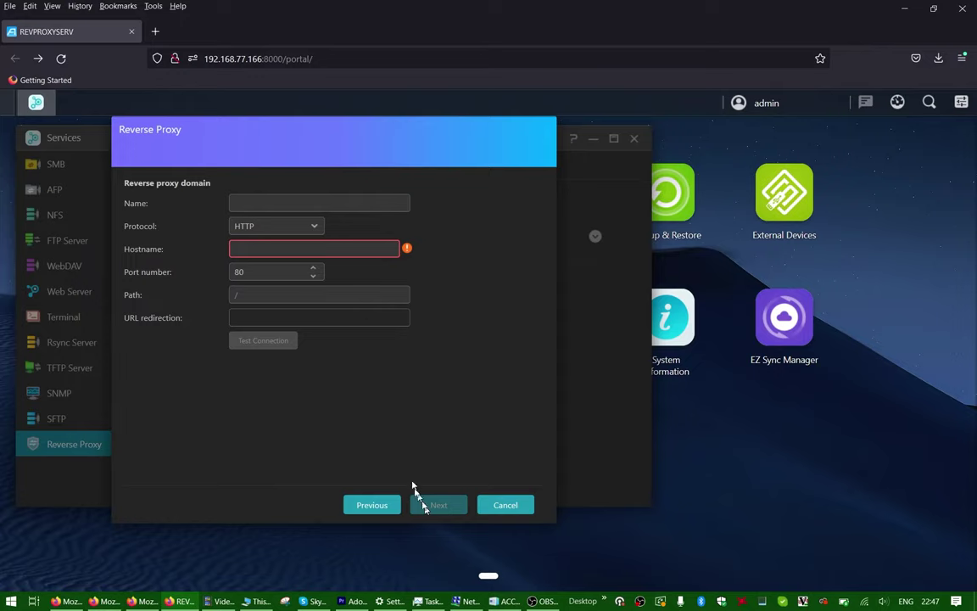
Step: Name the target Plex, point it at HTTPS 192.168.77.166 port 32400, and finish
left_click(352, 208)
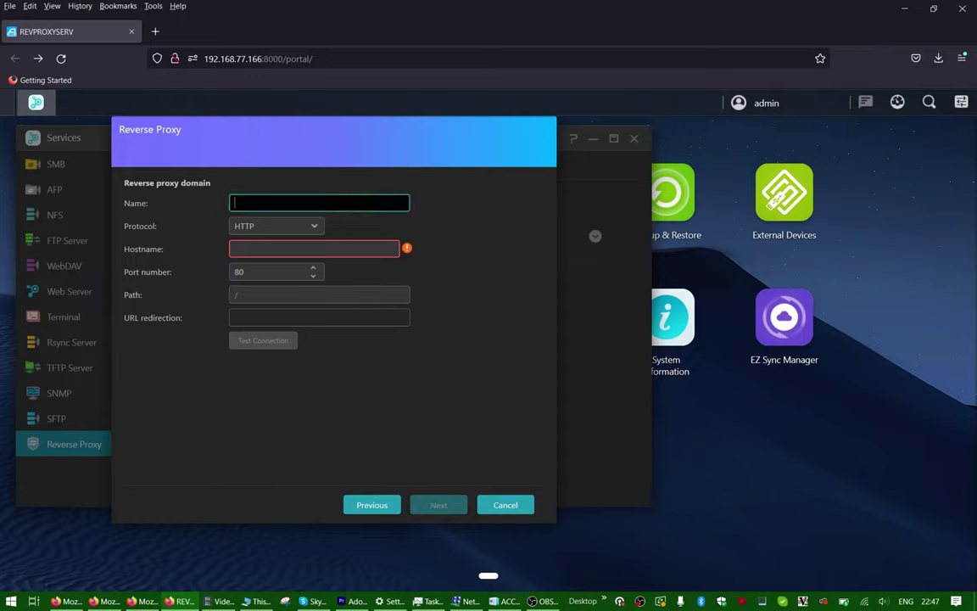
type("Plex")
left_click(312, 226)
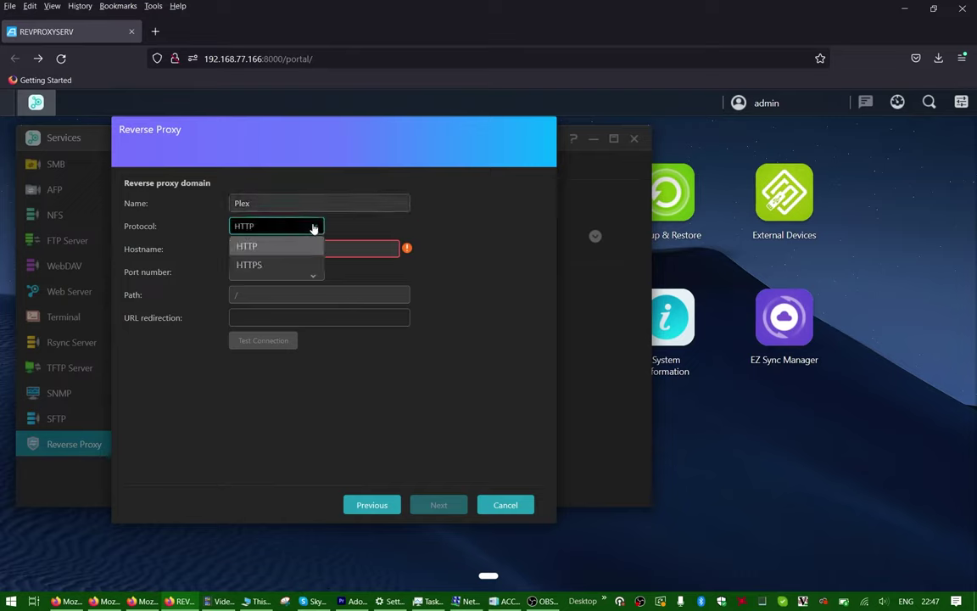
left_click(302, 264)
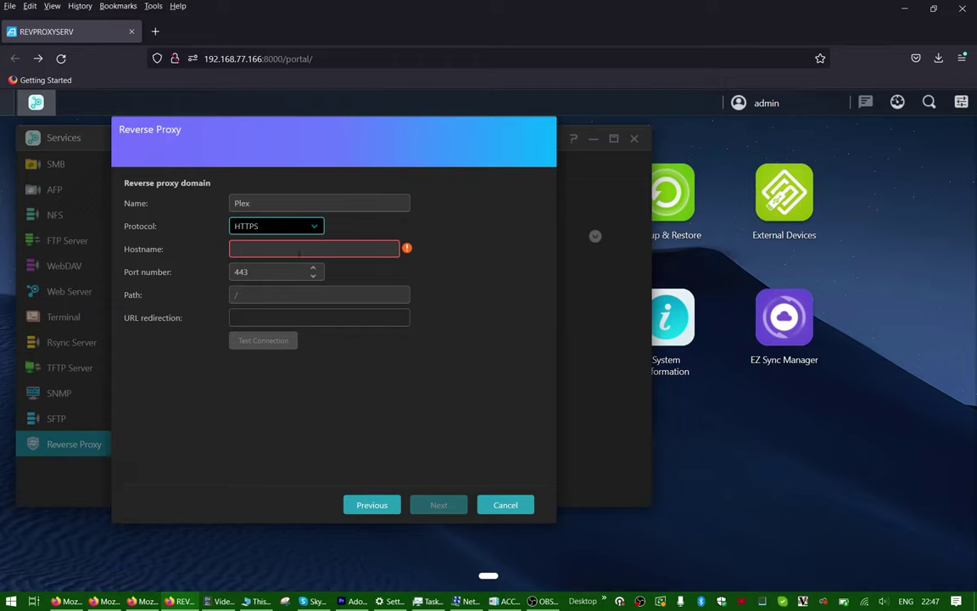
left_click(298, 251)
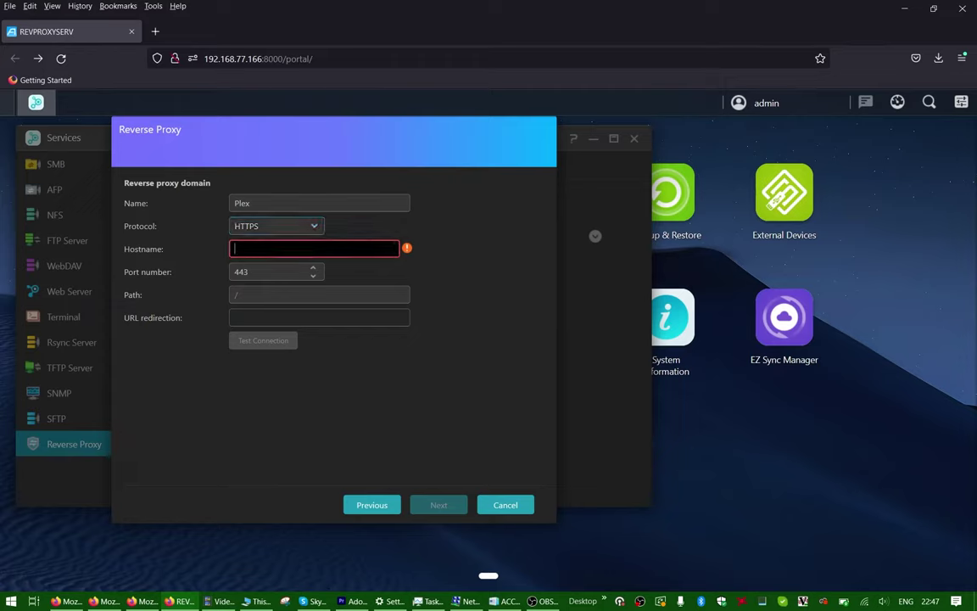
type("192.168.77")
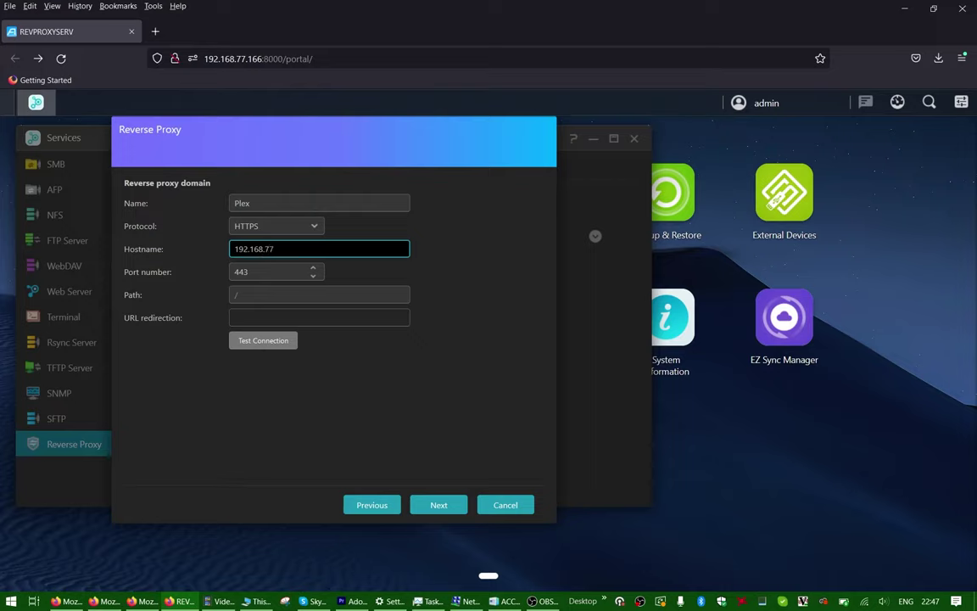
type(".166")
key("Tab")
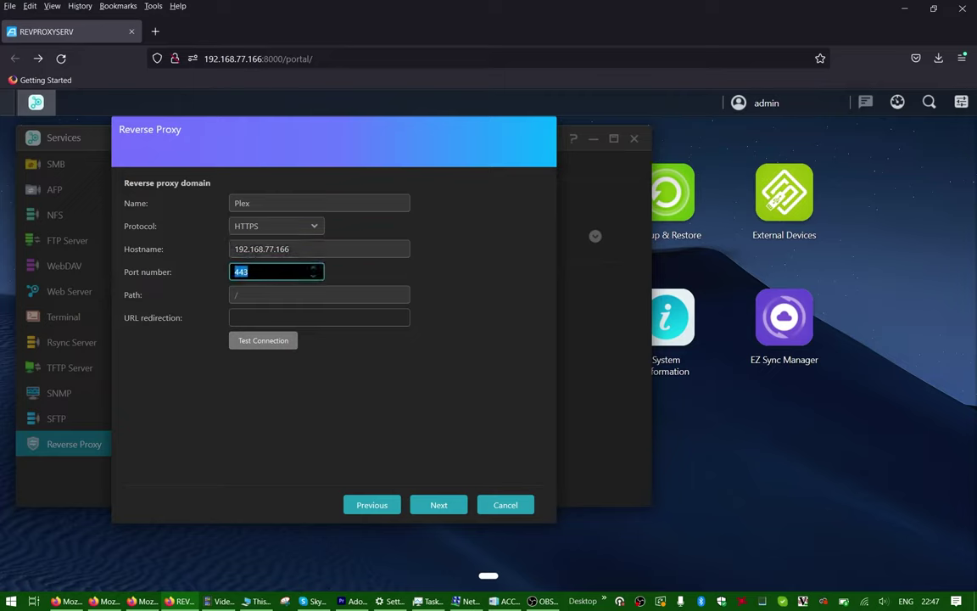
type("32400")
left_click(438, 505)
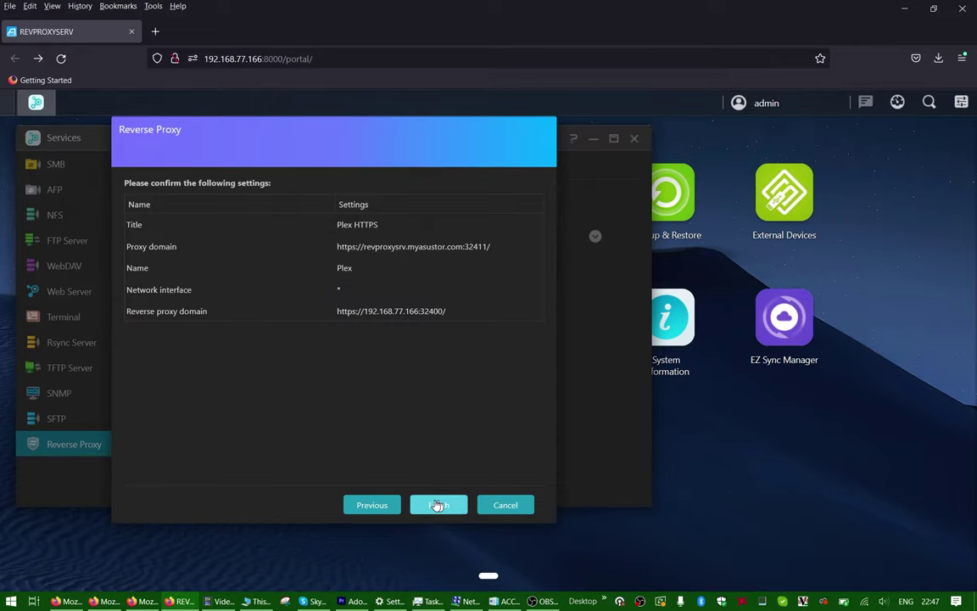
left_click(438, 505)
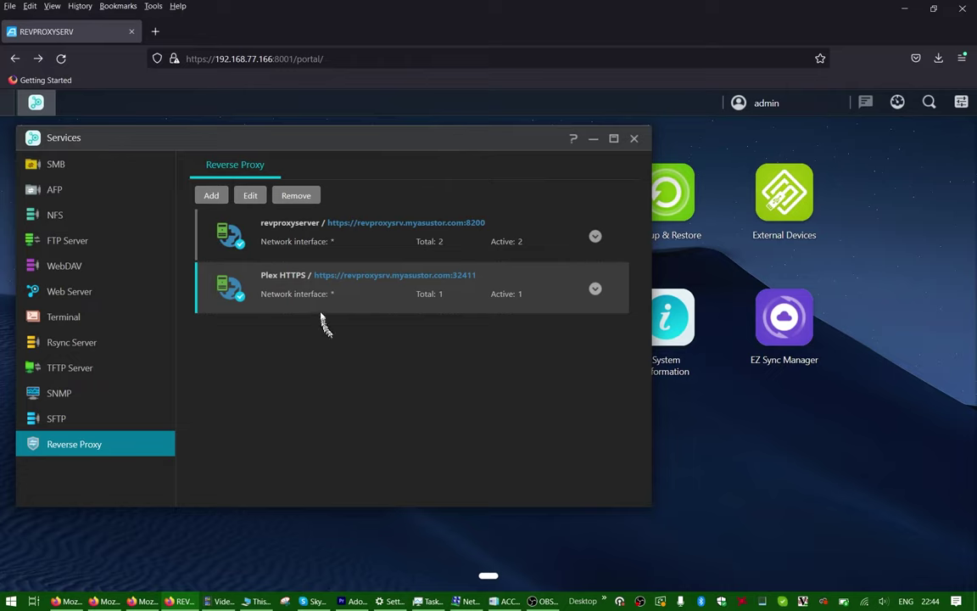
Step: Select the Plex HTTPS address and switch the PC onto the PHONE4G network
left_click_drag(314, 276, 481, 282)
key("ctrl+c")
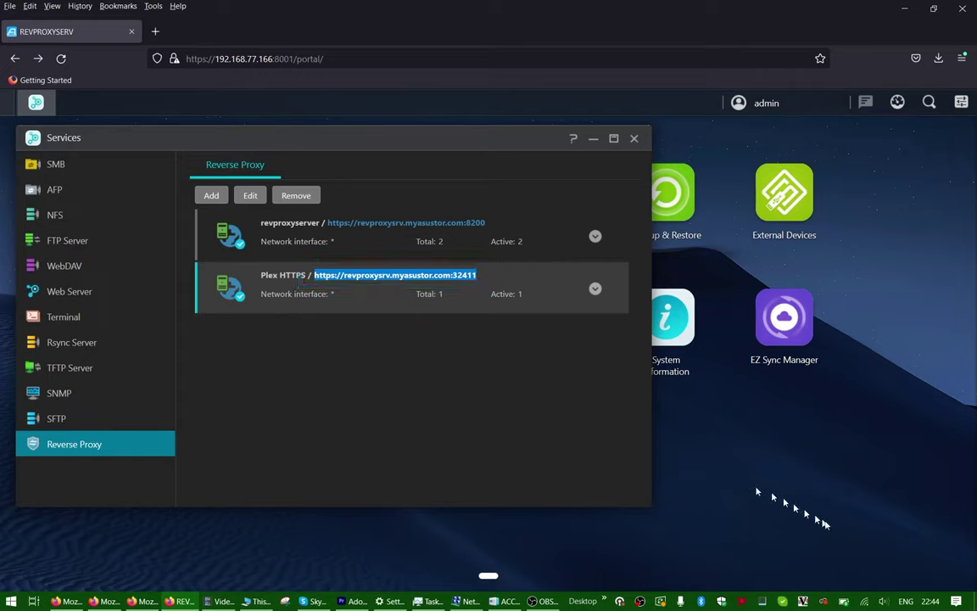
left_click(864, 603)
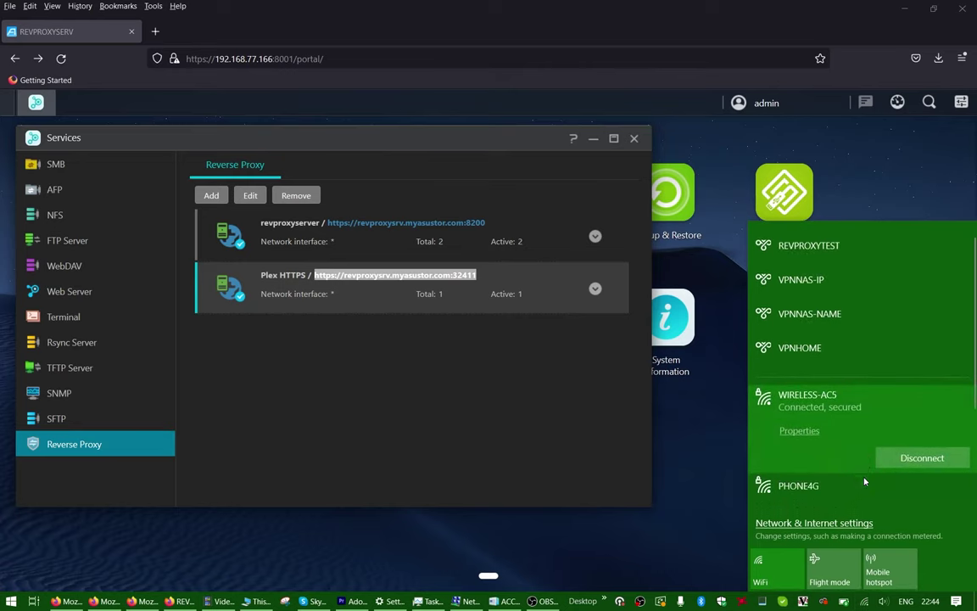
left_click(865, 480)
left_click(905, 489)
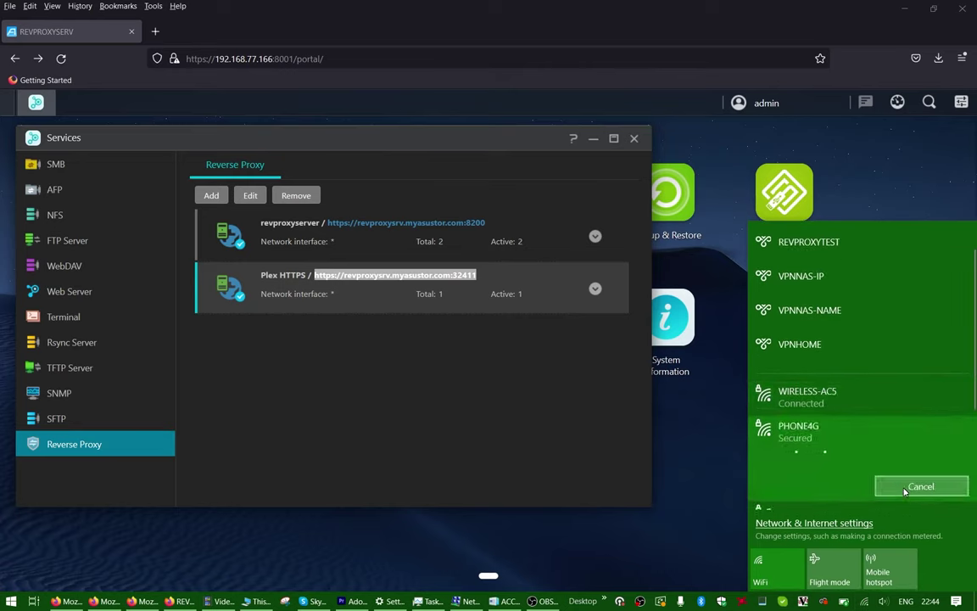
left_click(547, 437)
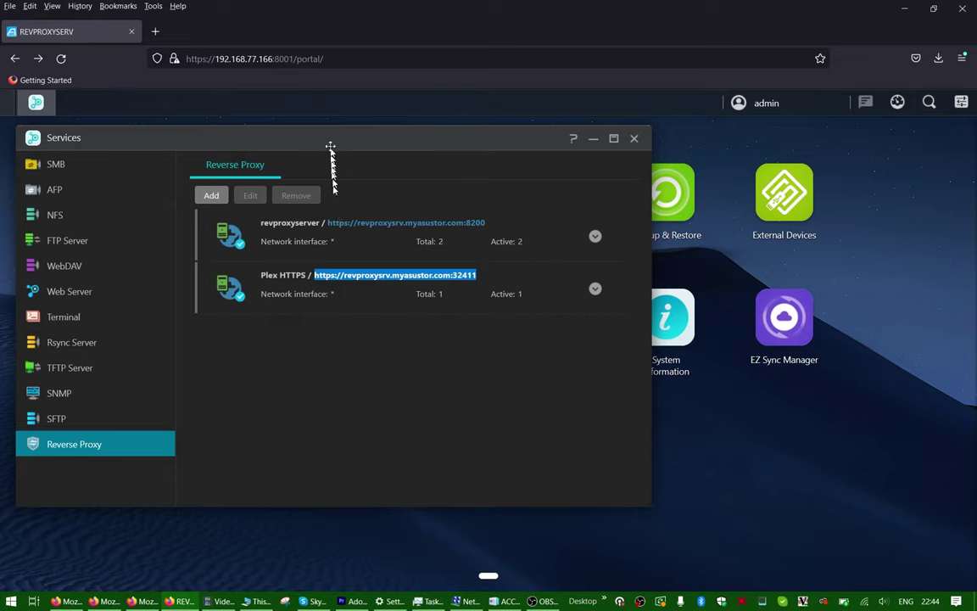
key("ctrl+l")
key("ctrl+v")
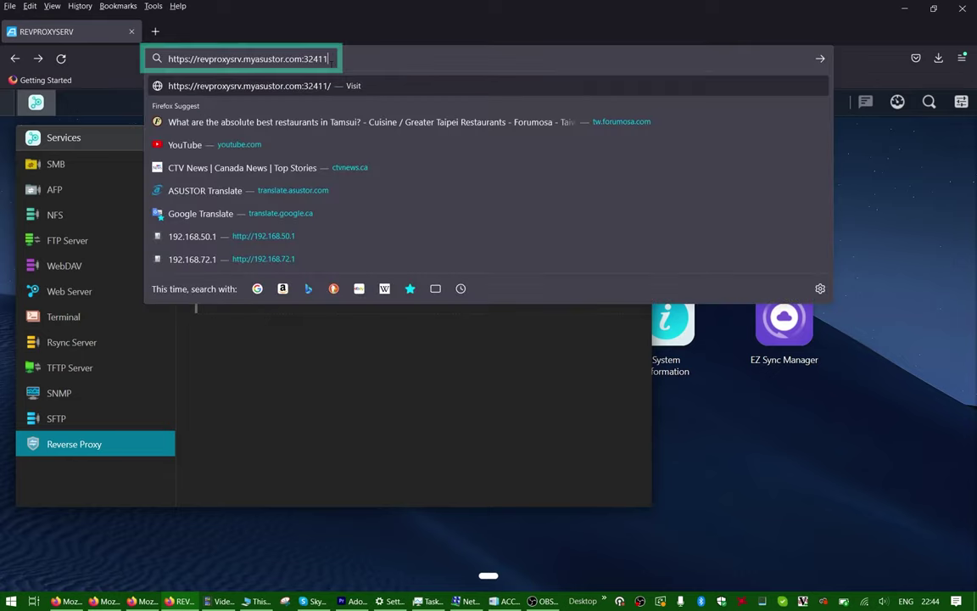
key("Escape")
key("Return")
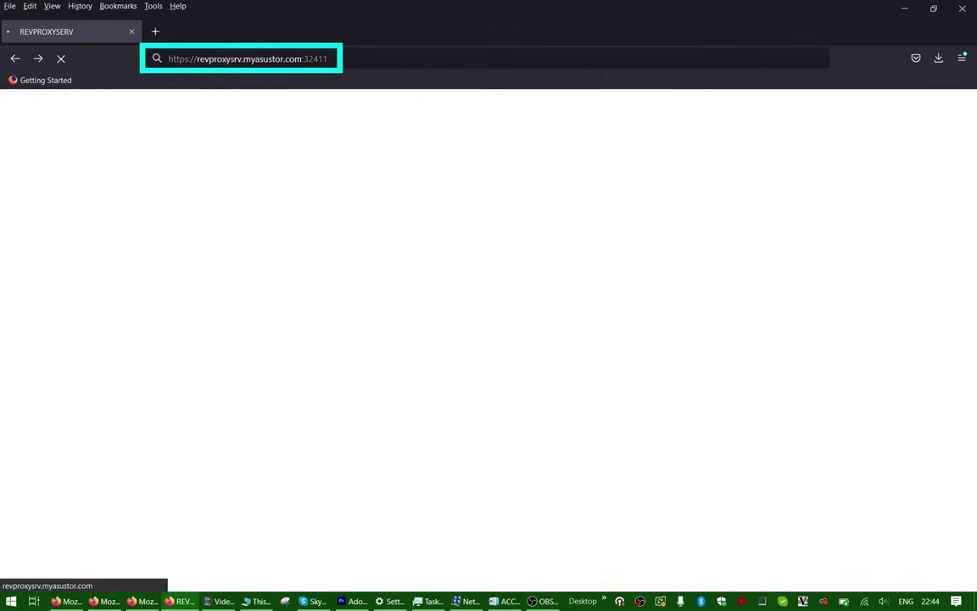